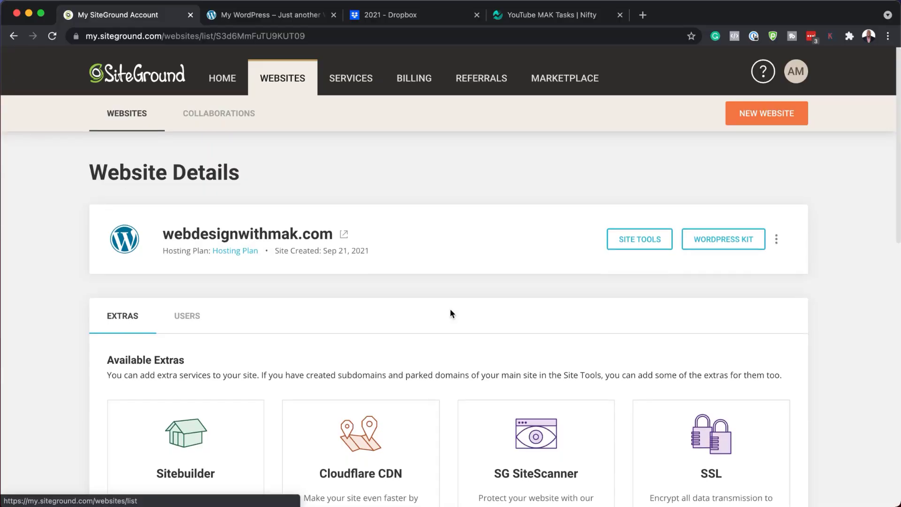
Step: Scroll through the extras listed on webdesignwithmak.com's Website Details page and back up
scroll(450, 310, down, 7)
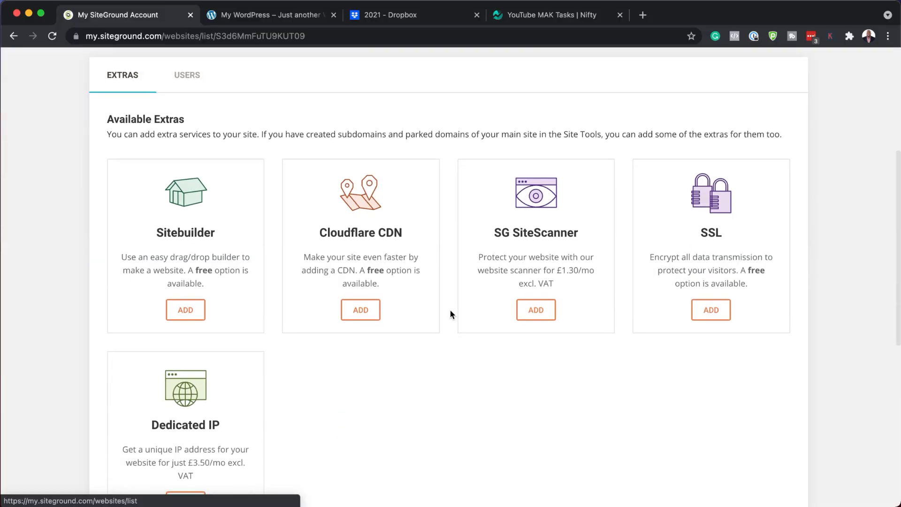
scroll(450, 315, down, 6)
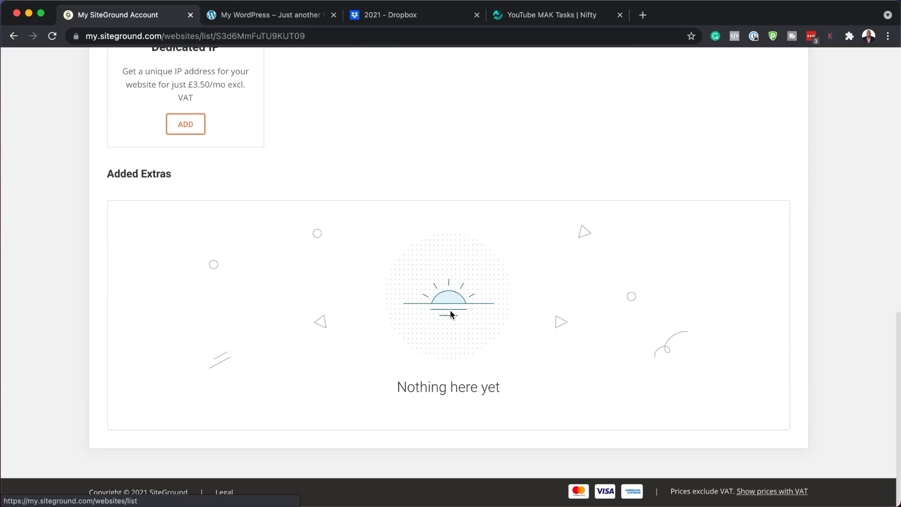
scroll(450, 312, up, 12)
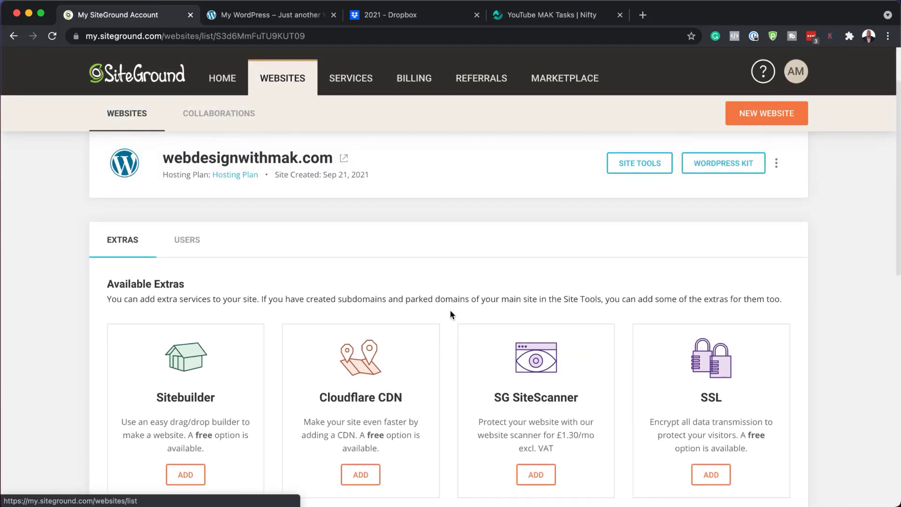
scroll(450, 314, up, 2)
Step: Open Site Tools for webdesignwithmak.com and look over its dashboard
click(635, 243)
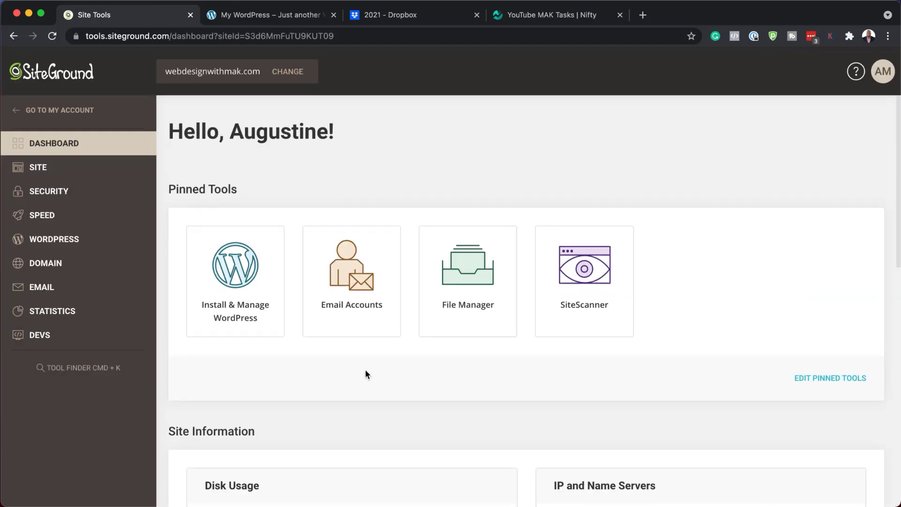
scroll(367, 374, down, 5)
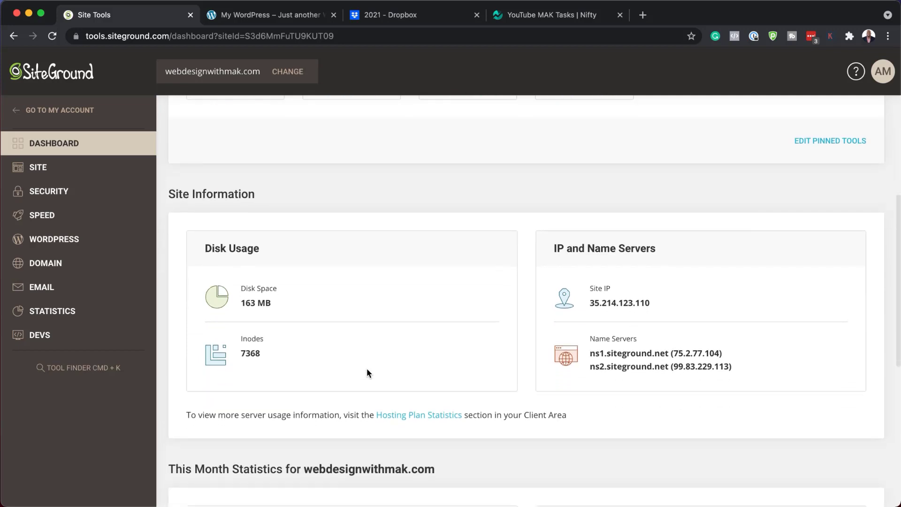
scroll(367, 370, down, 6)
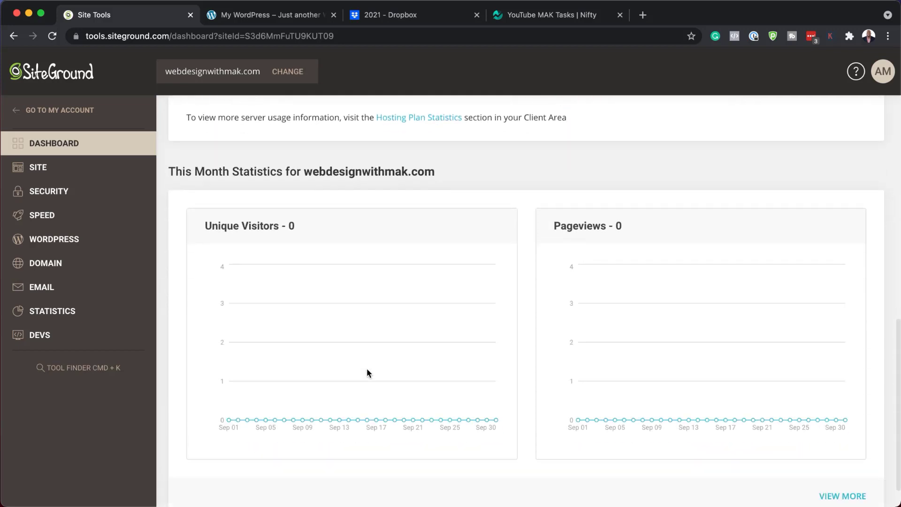
scroll(367, 373, up, 7)
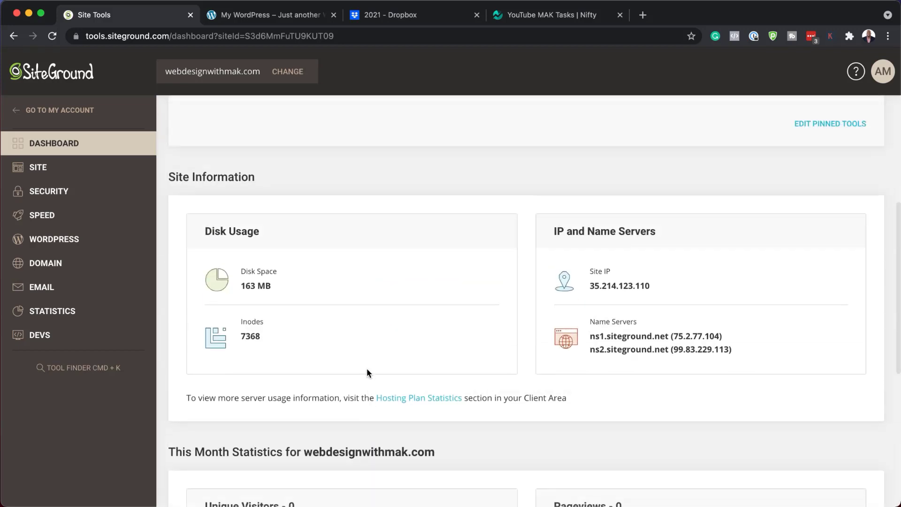
scroll(367, 373, up, 5)
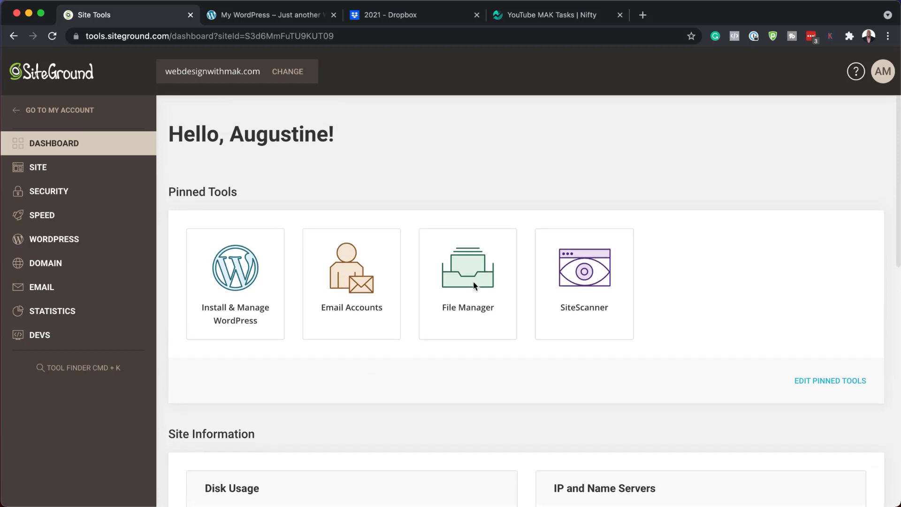
Step: Open the File Manager and browse the WordPress files inside public_html
click(474, 286)
double_click(395, 263)
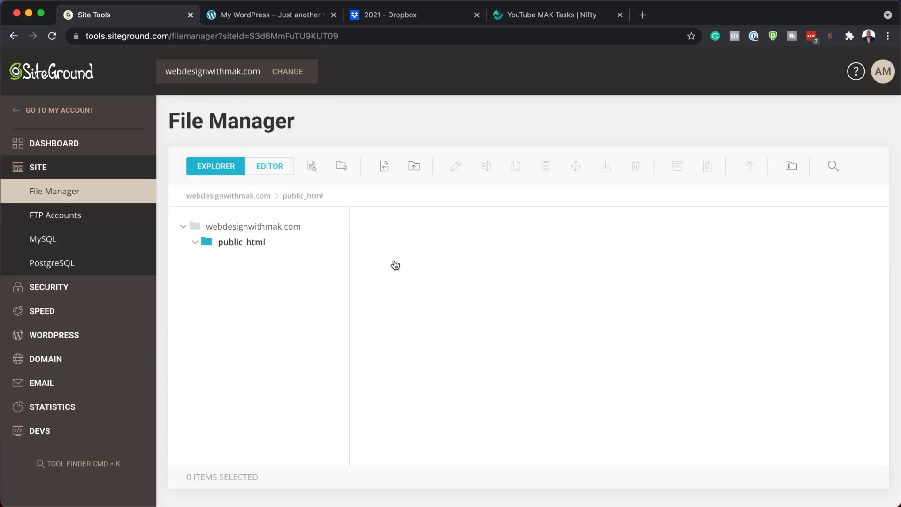
scroll(488, 336, down, 3)
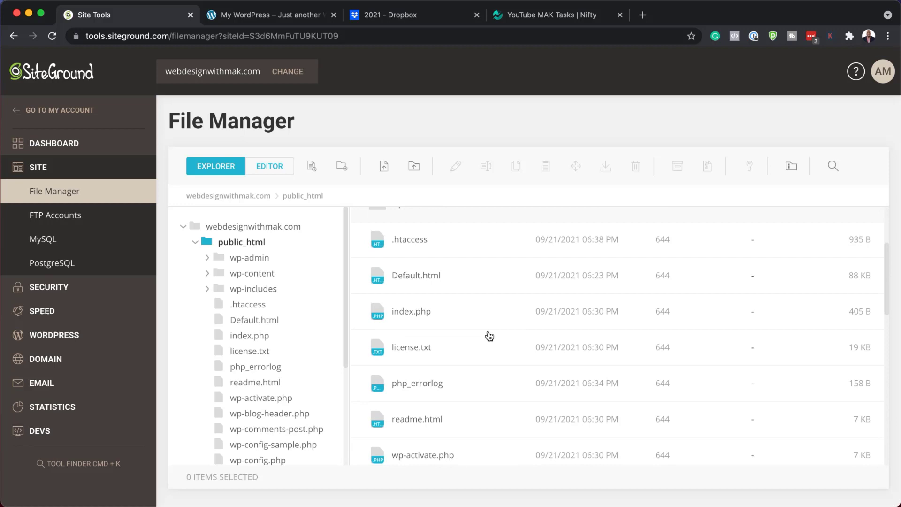
scroll(489, 336, down, 12)
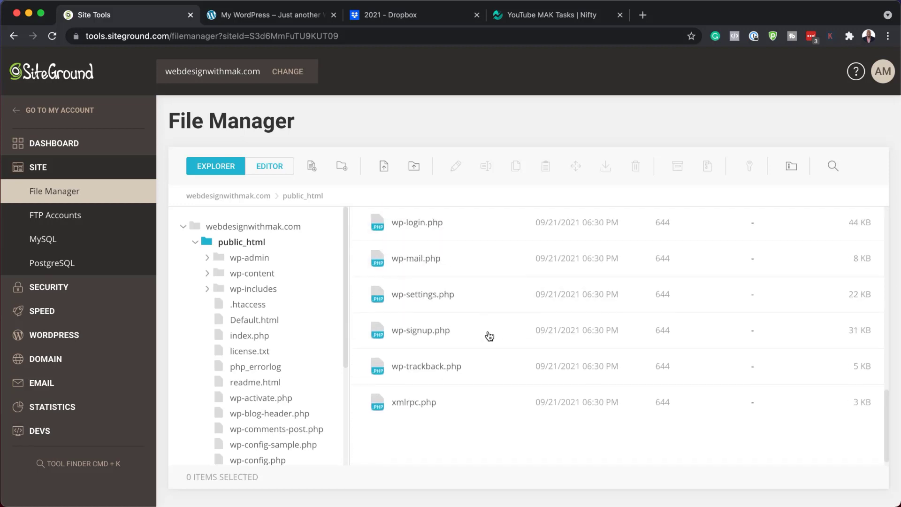
scroll(489, 335, down, 1)
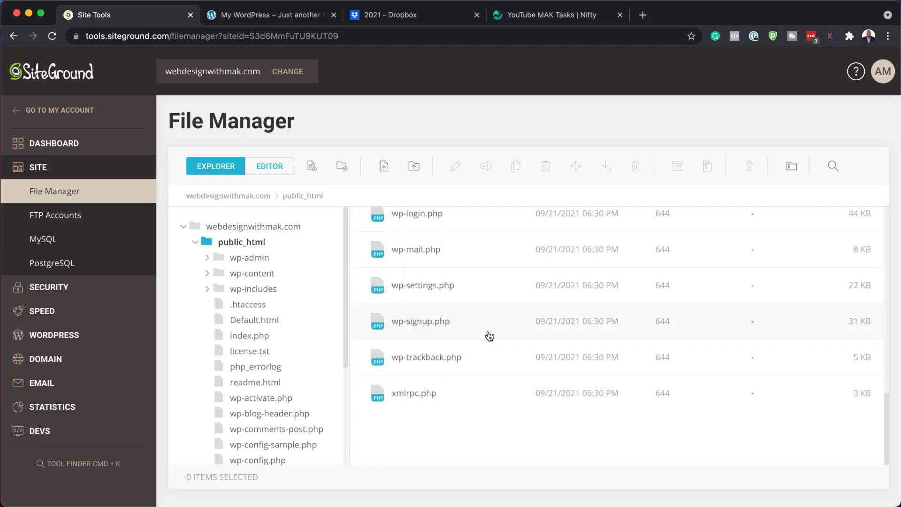
Step: Review the SuperCacher caching settings under Speed, with the WordPress tools expanded
click(69, 317)
click(53, 336)
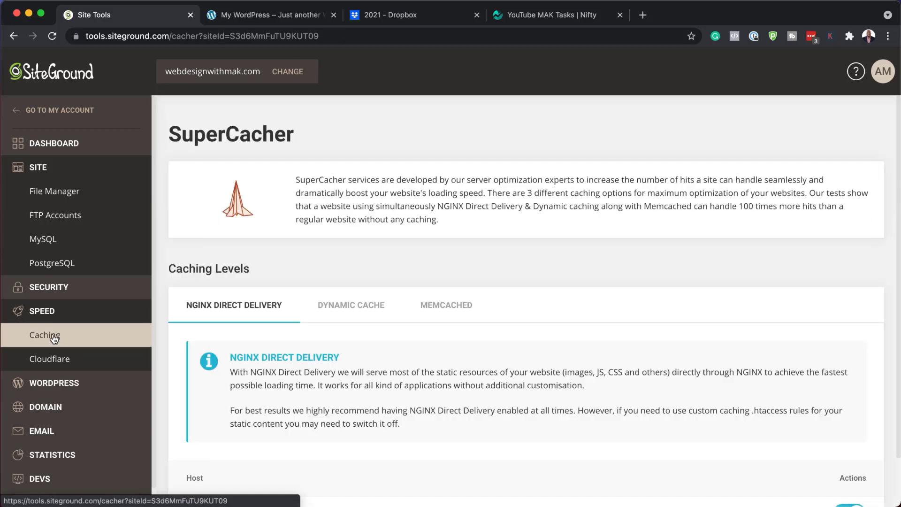
scroll(661, 321, down, 2)
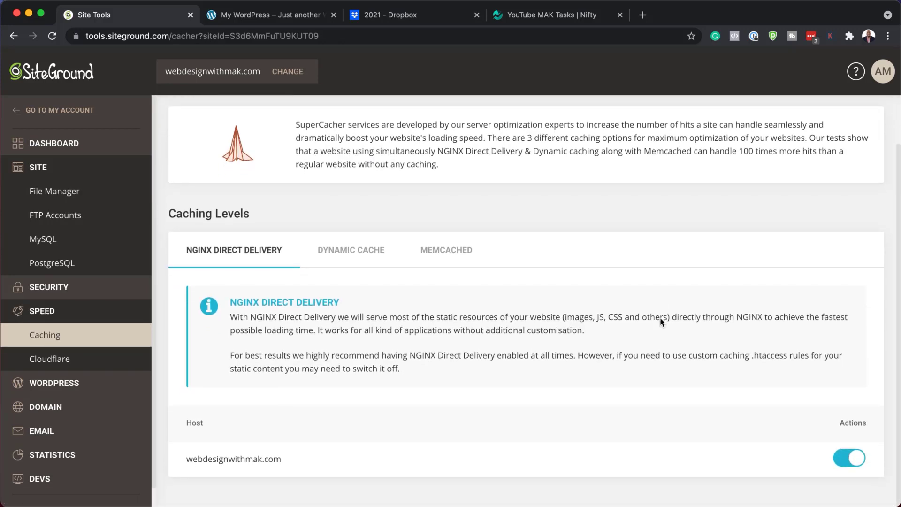
click(66, 384)
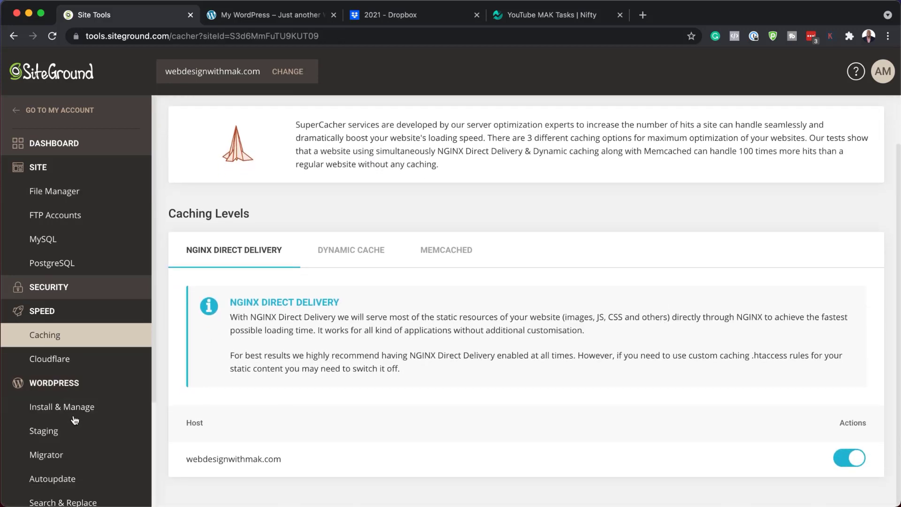
Step: Look through the Cloudflare CDN setup page under Speed
click(65, 360)
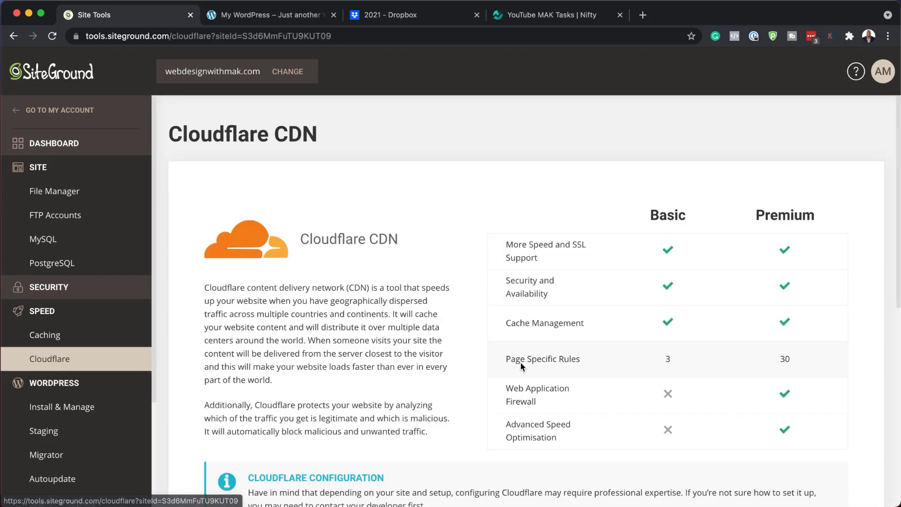
scroll(520, 363, down, 7)
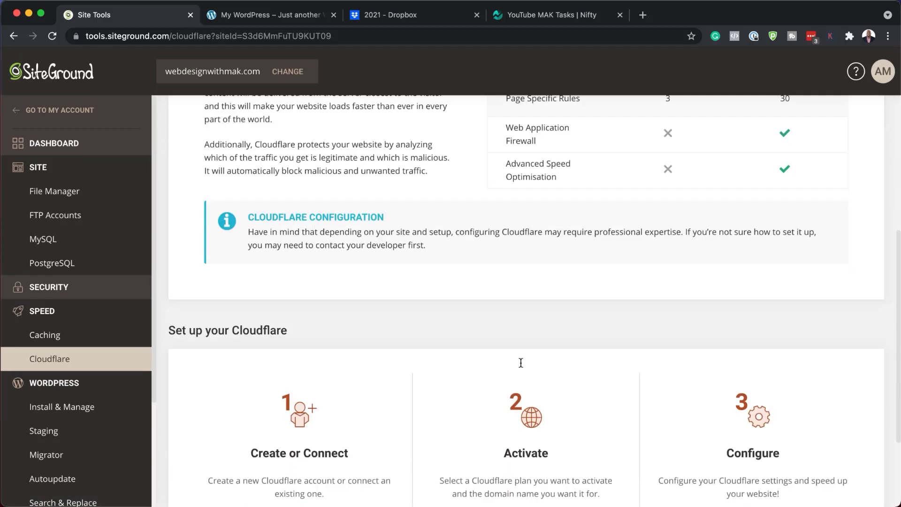
scroll(520, 363, down, 1)
scroll(520, 363, up, 6)
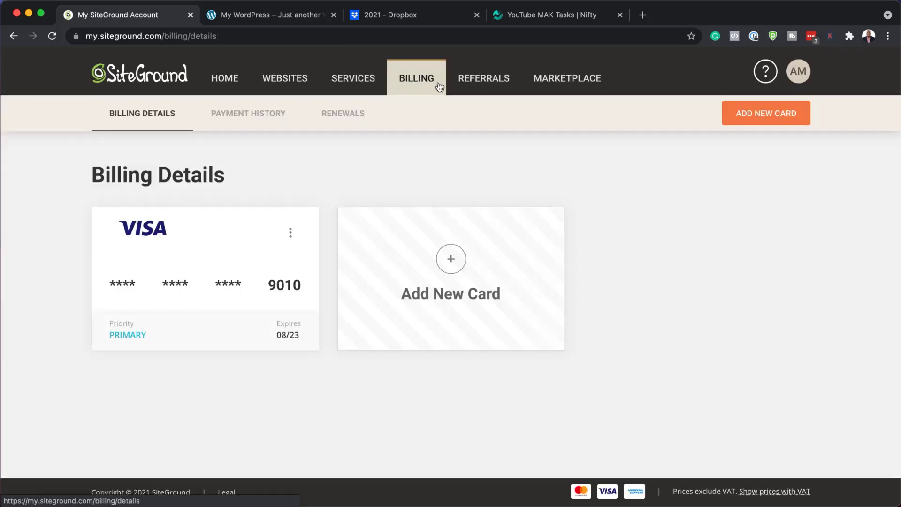
Step: Visit the Referrals, Marketplace domain offers and Services hosting plan pages
click(503, 81)
click(562, 82)
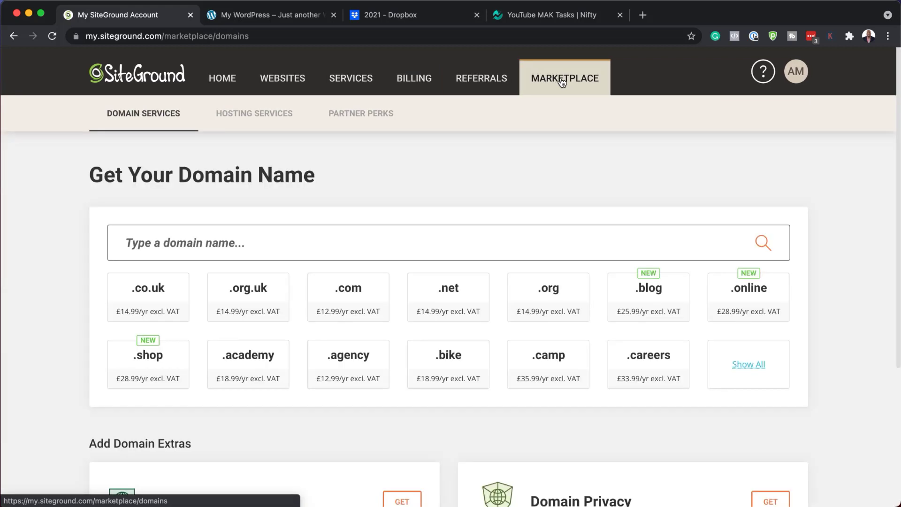
click(366, 83)
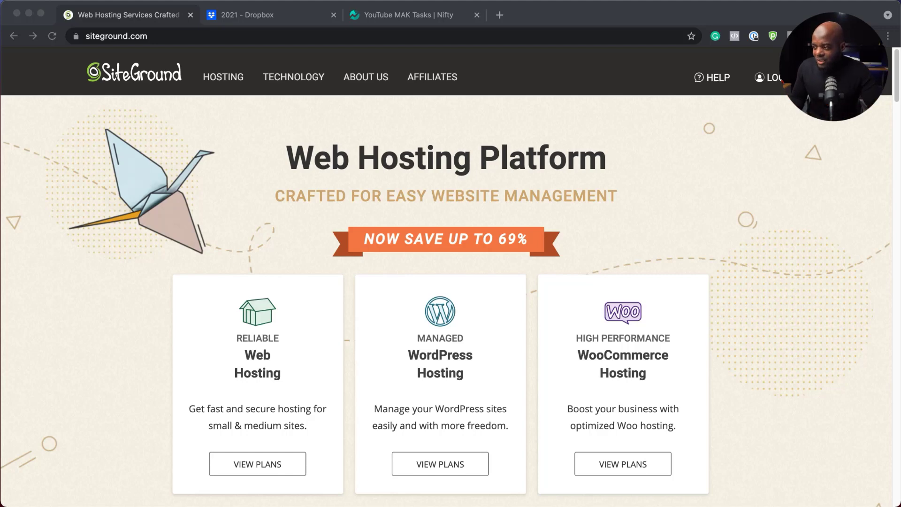
Step: Compare StartUp £2.99, GrowBig £4.99 and GoGeek £7.49/mo., selecting the GoGeek price
scroll(446, 277, down, 2)
click(444, 421)
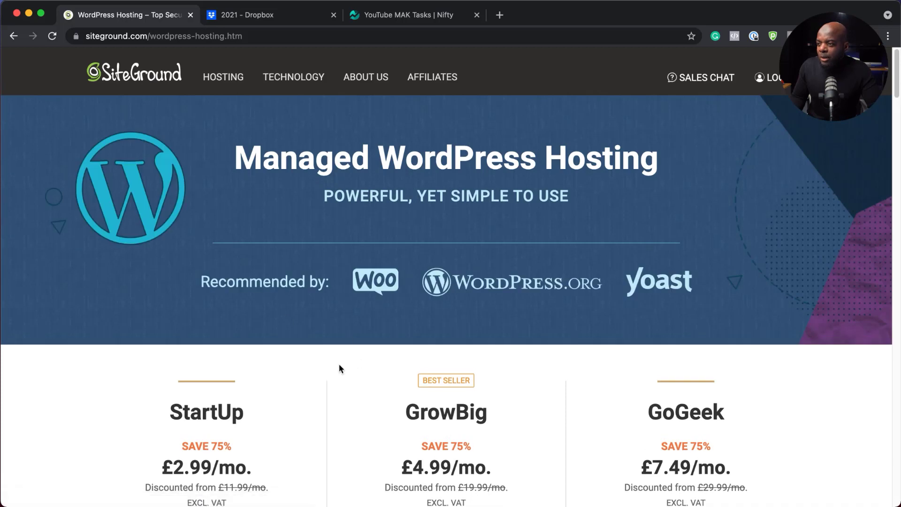
scroll(346, 365, down, 6)
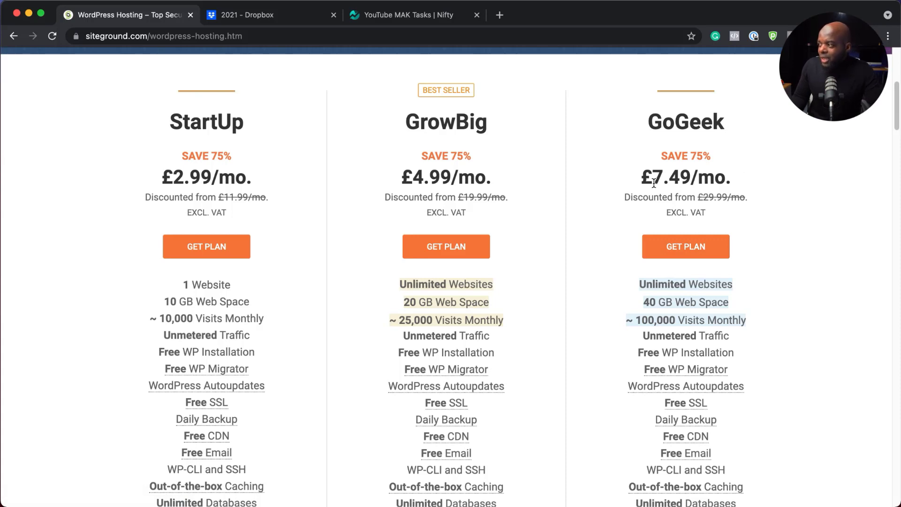
drag(645, 178, 760, 177)
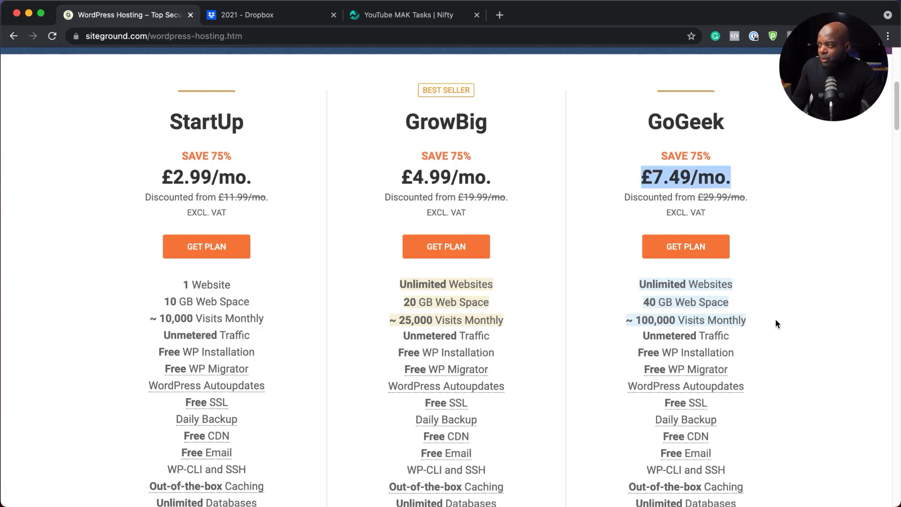
scroll(775, 319, down, 3)
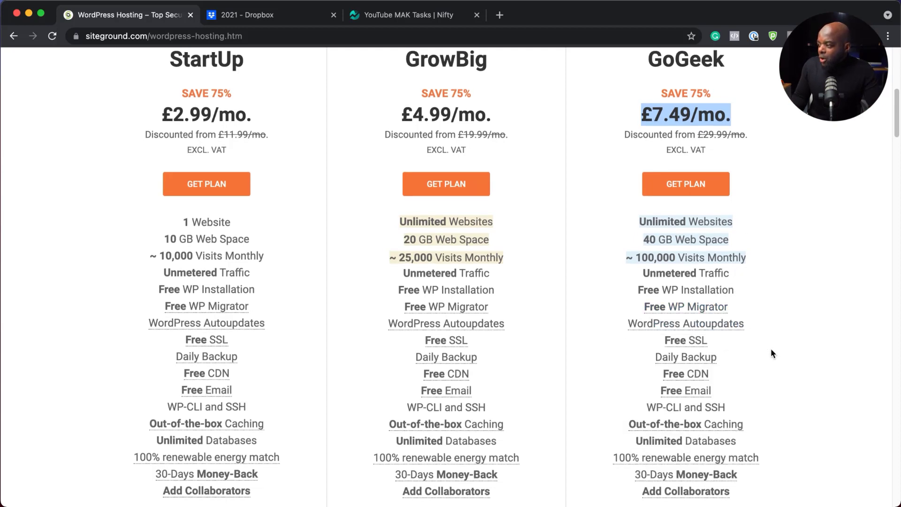
scroll(770, 348, down, 4)
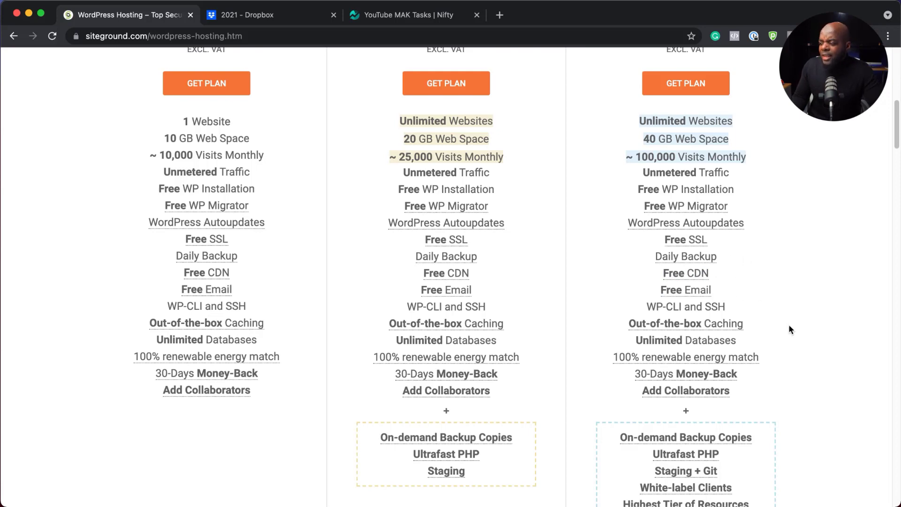
scroll(751, 355, up, 8)
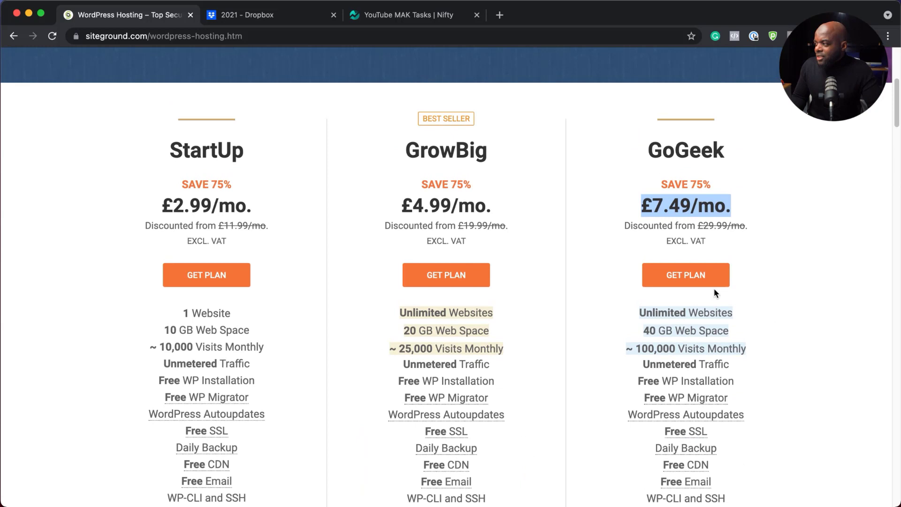
Step: Order the GoGeek plan with existing domain funnelstoincome.com and proceed to Review & Complete
click(683, 281)
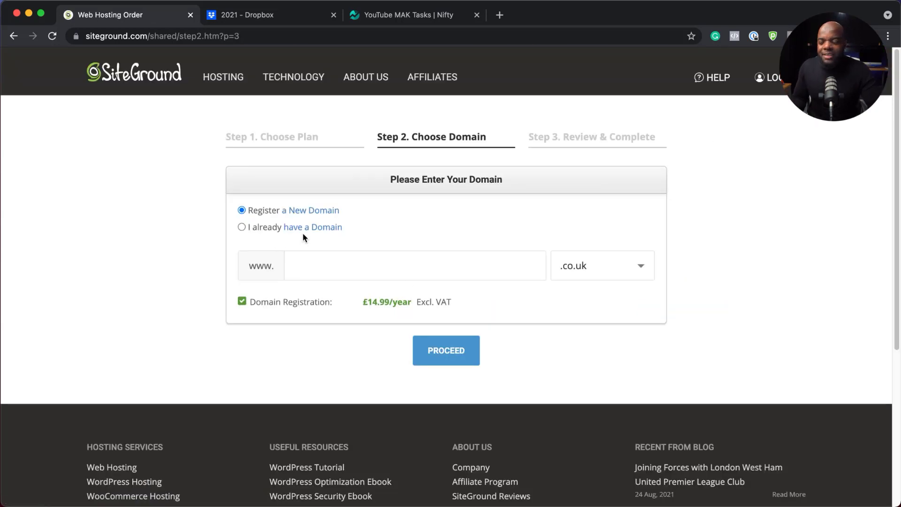
click(243, 228)
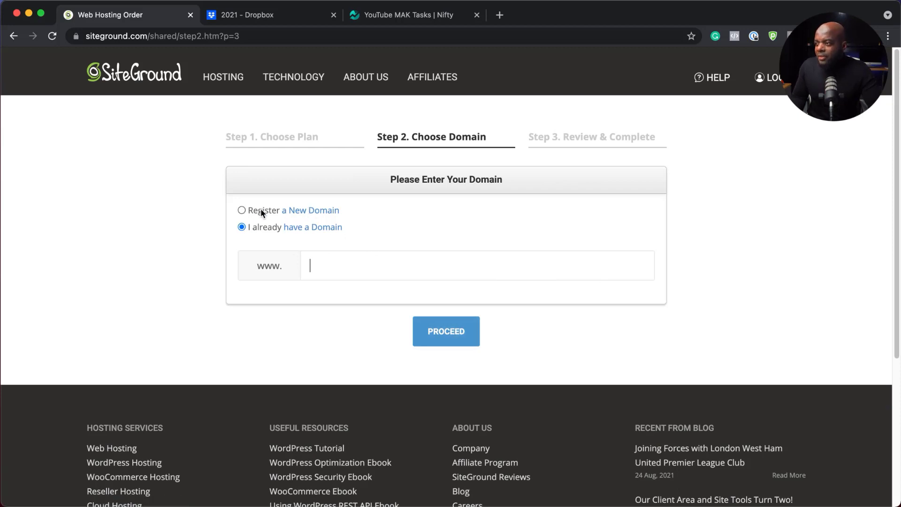
click(244, 210)
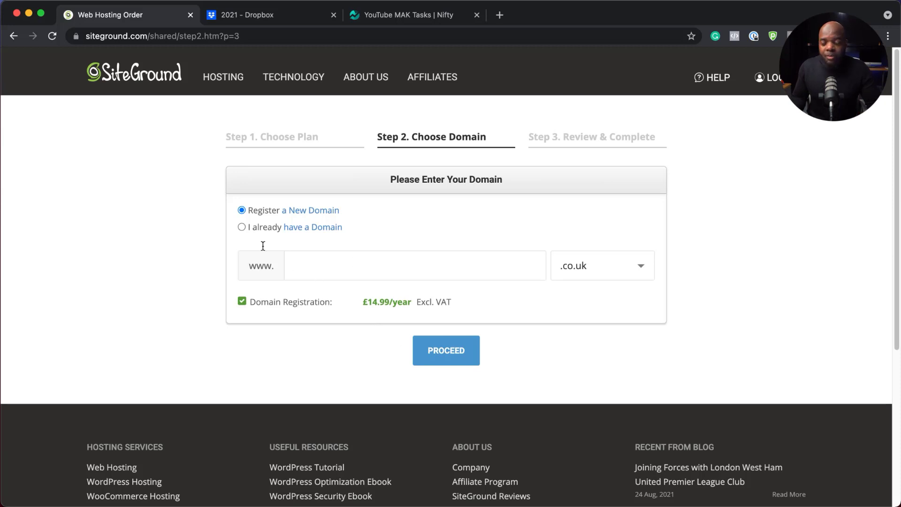
click(241, 228)
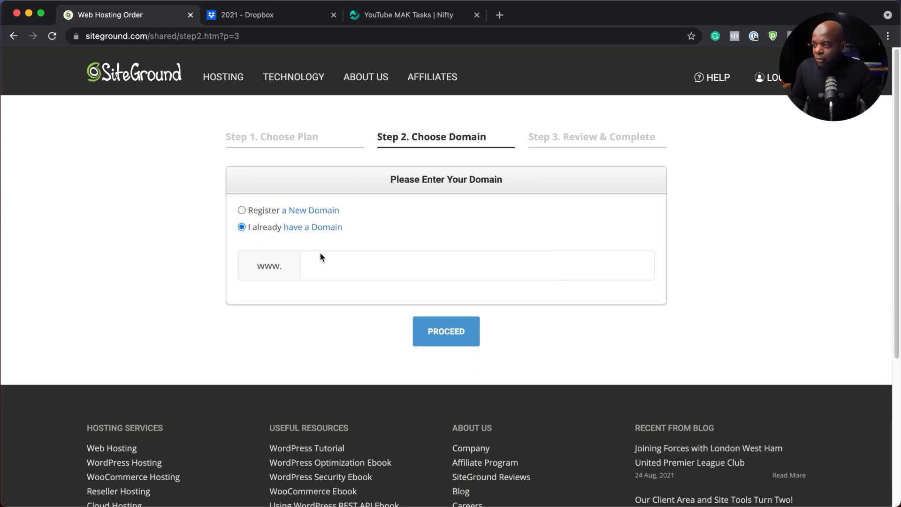
click(540, 256)
text(funnelstoincome.com)
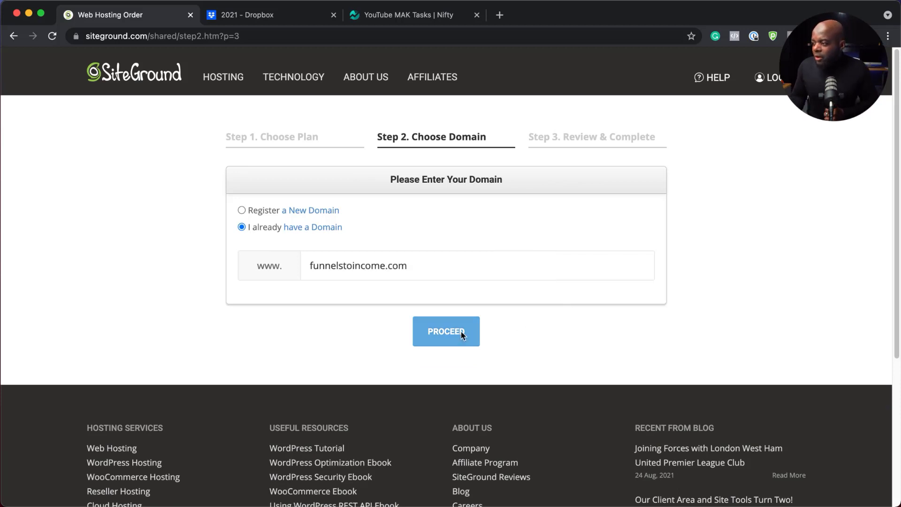
click(461, 331)
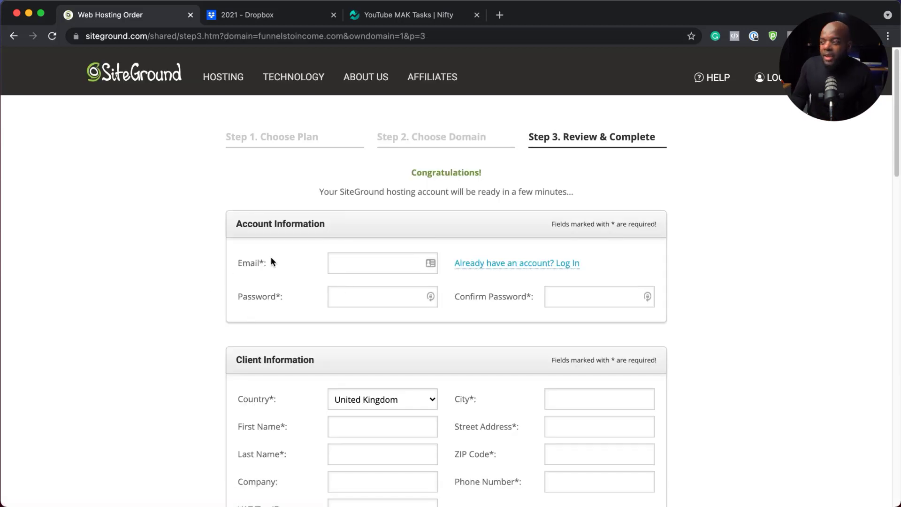
scroll(221, 312, down, 2)
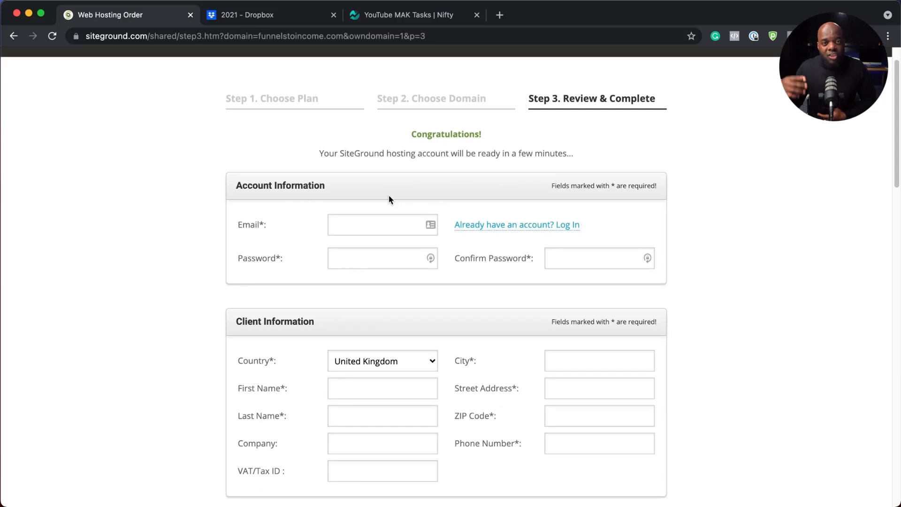
scroll(210, 303, down, 4)
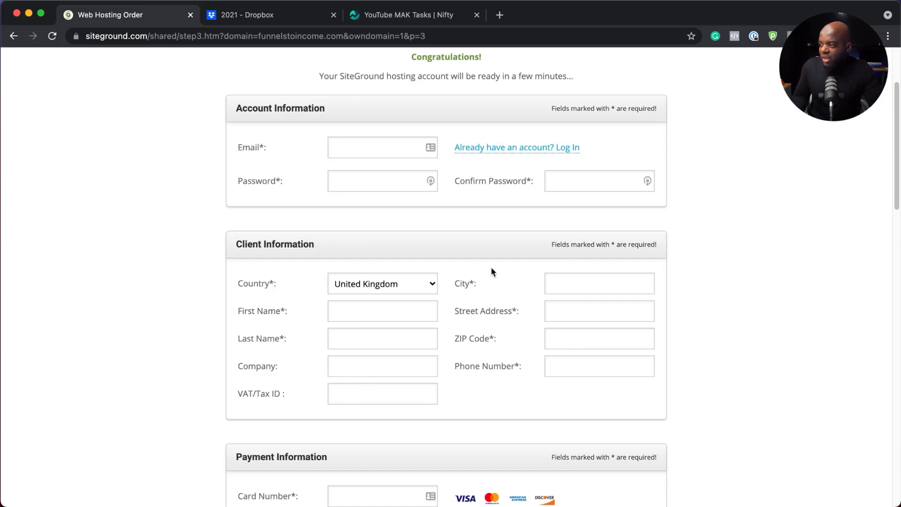
scroll(481, 417, down, 5)
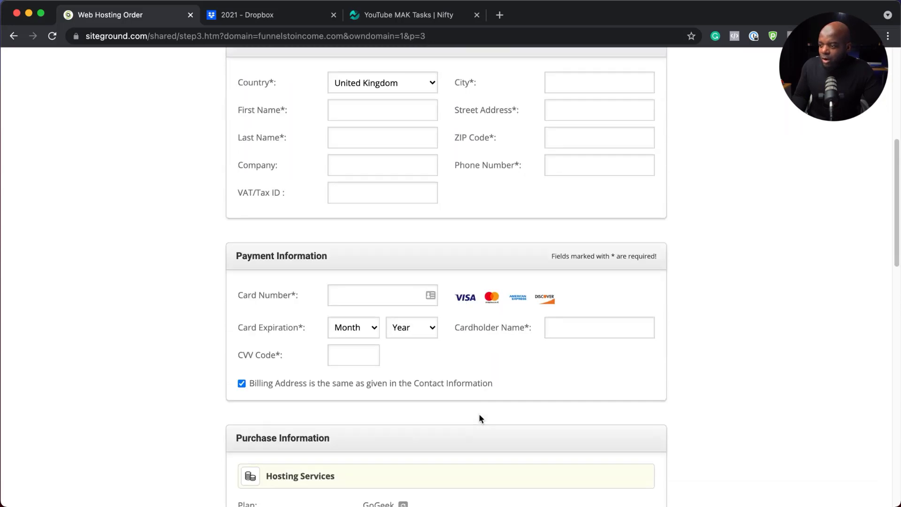
scroll(483, 385, down, 4)
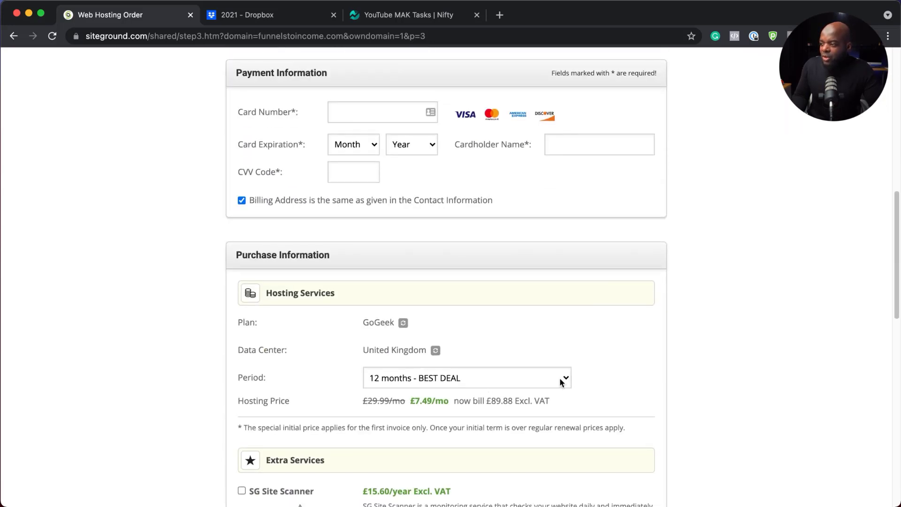
scroll(560, 378, down, 2)
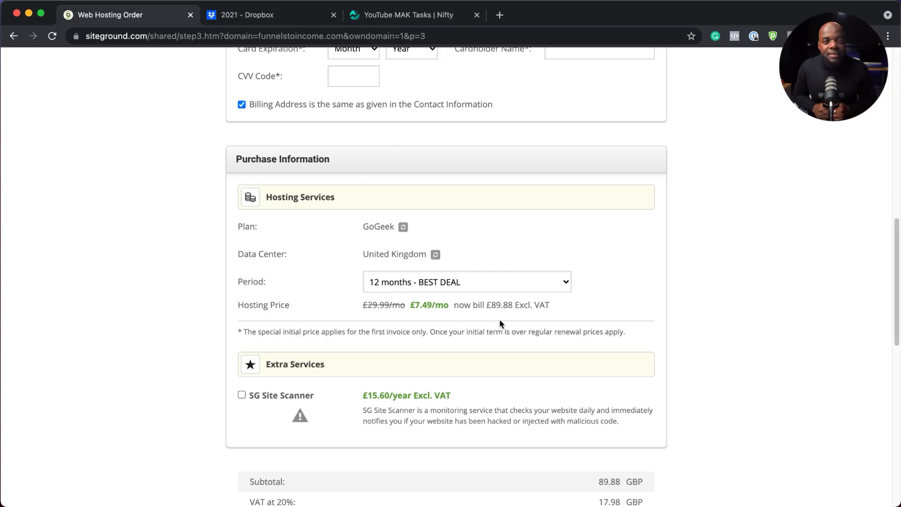
scroll(441, 322, down, 5)
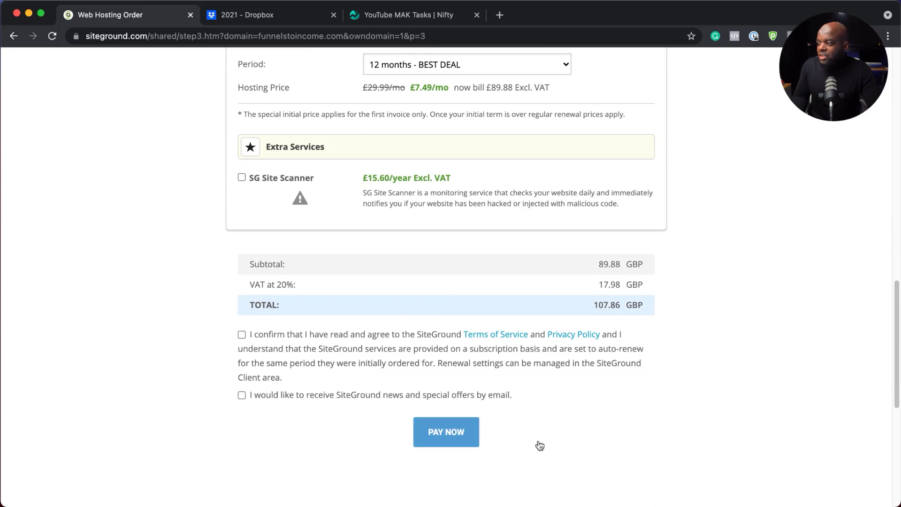
Step: Log in to the client area with the account password, retrying after the error
scroll(703, 370, up, 9)
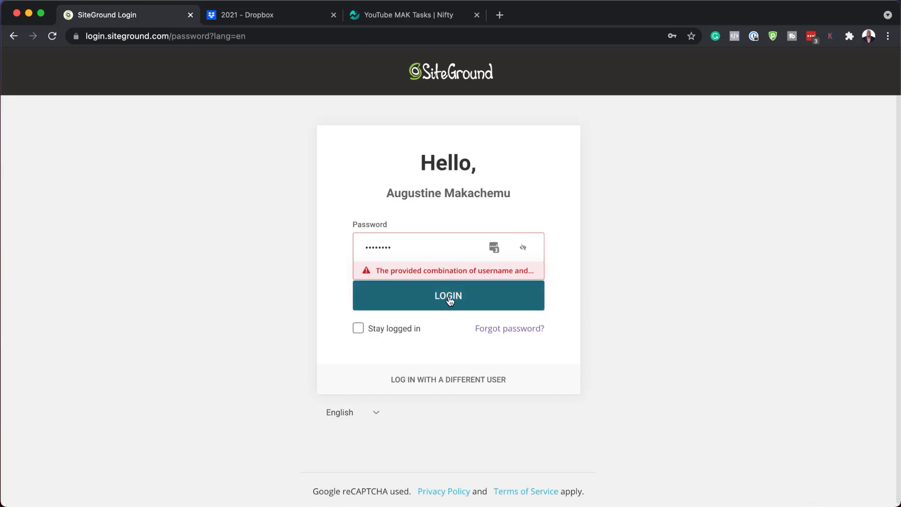
click(450, 301)
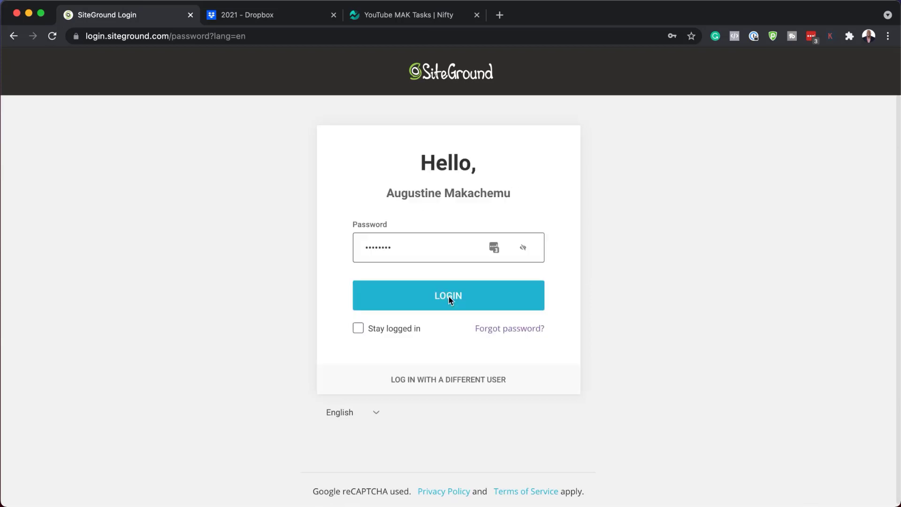
click(449, 300)
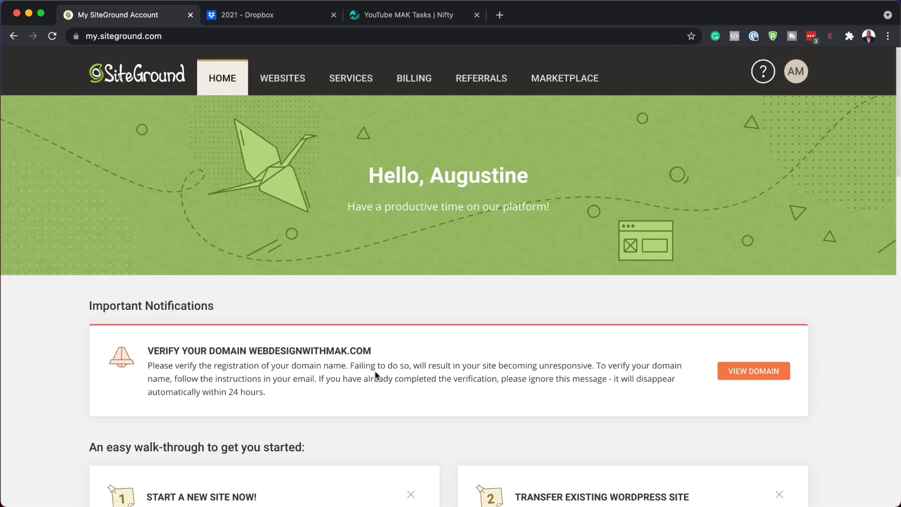
Step: Dismiss the Transfer Existing WordPress Site card, confirming YES that it was completed
scroll(337, 366, down, 5)
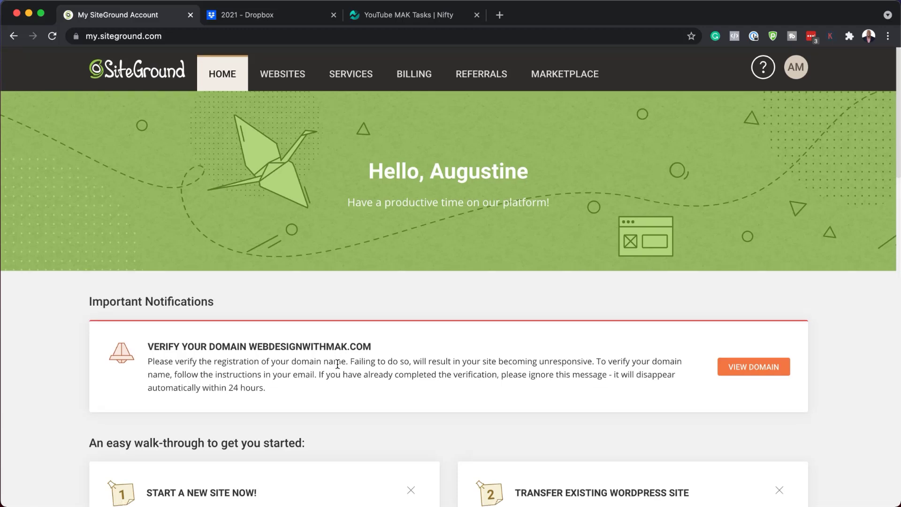
scroll(338, 364, down, 6)
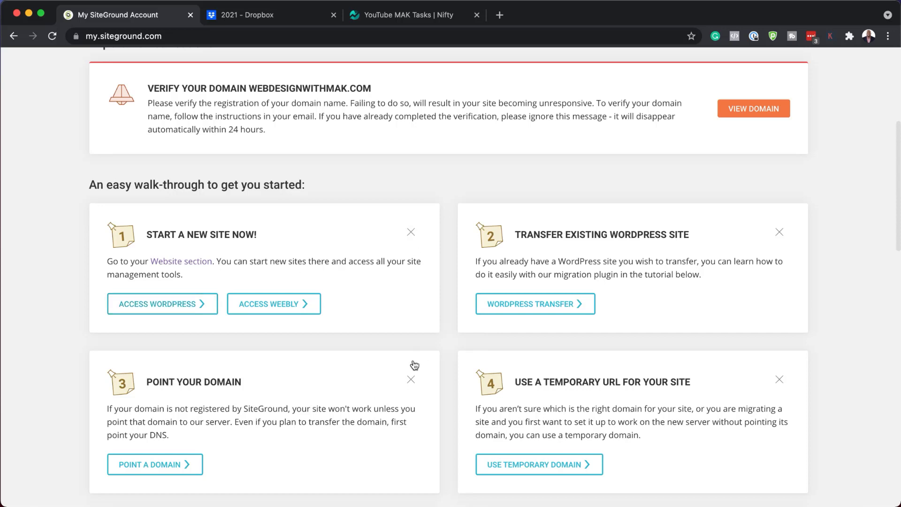
click(780, 233)
click(549, 366)
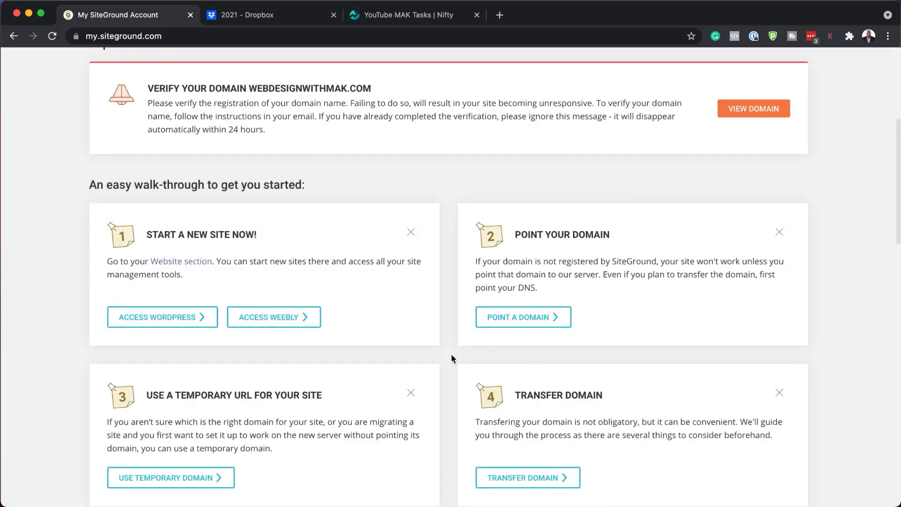
scroll(409, 386, up, 5)
scroll(410, 384, down, 10)
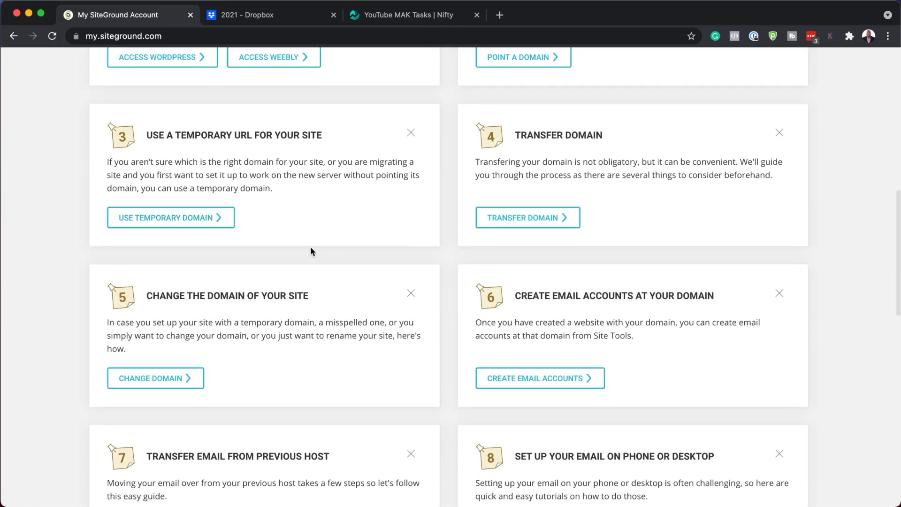
scroll(311, 246, up, 1)
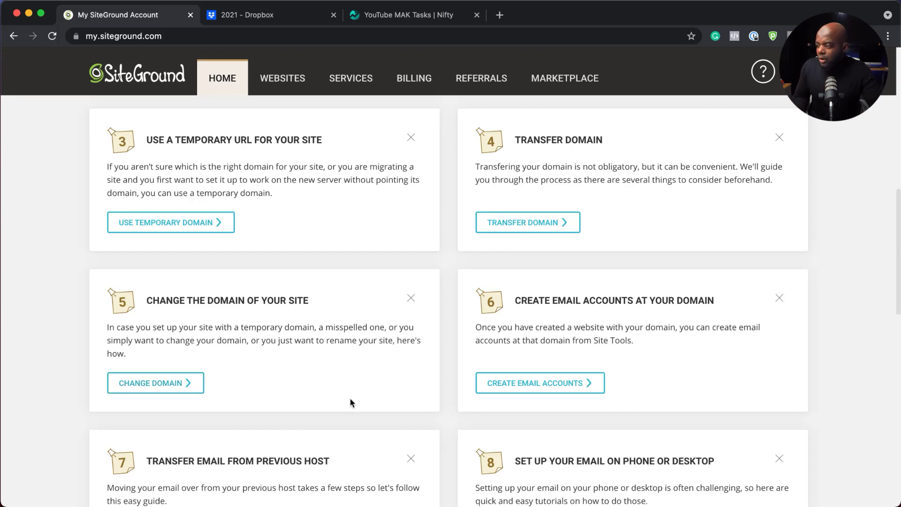
scroll(353, 385, down, 2)
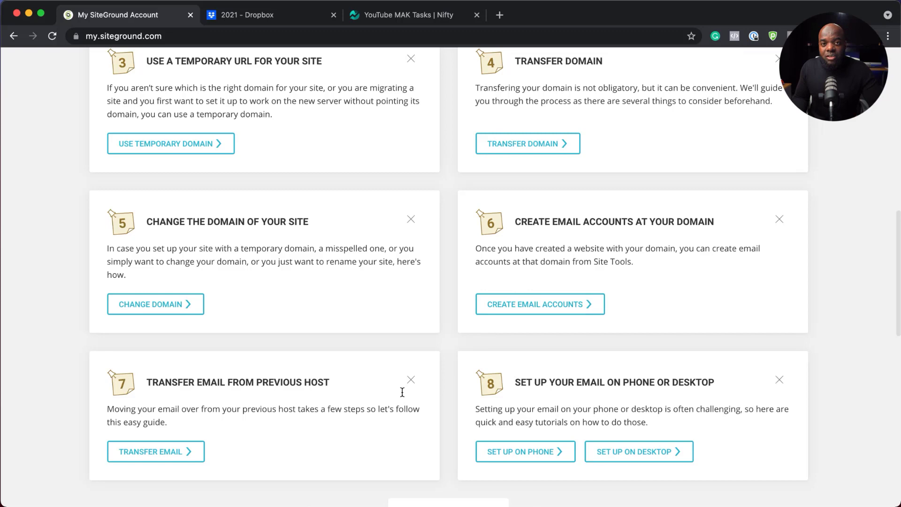
scroll(405, 396, up, 10)
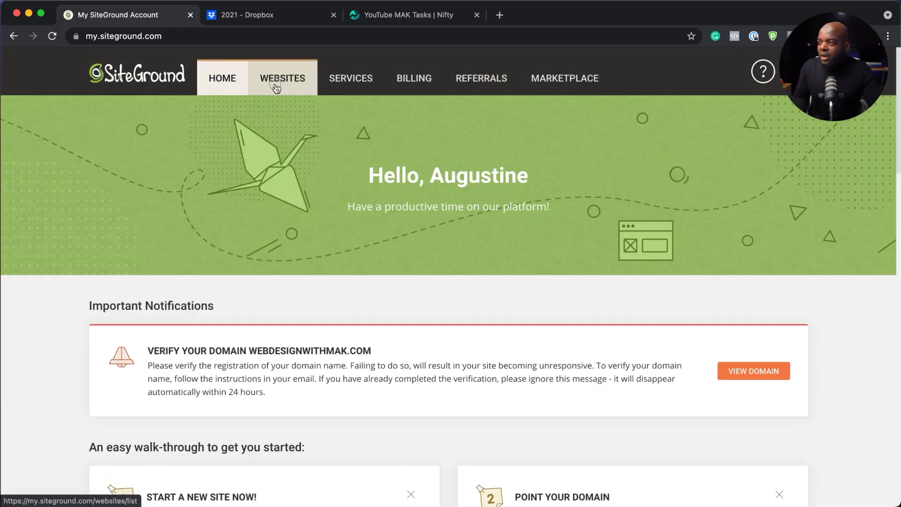
Step: Open the live webdesignwithmak.com site in a new tab from Websites, then return to SiteGround
click(276, 87)
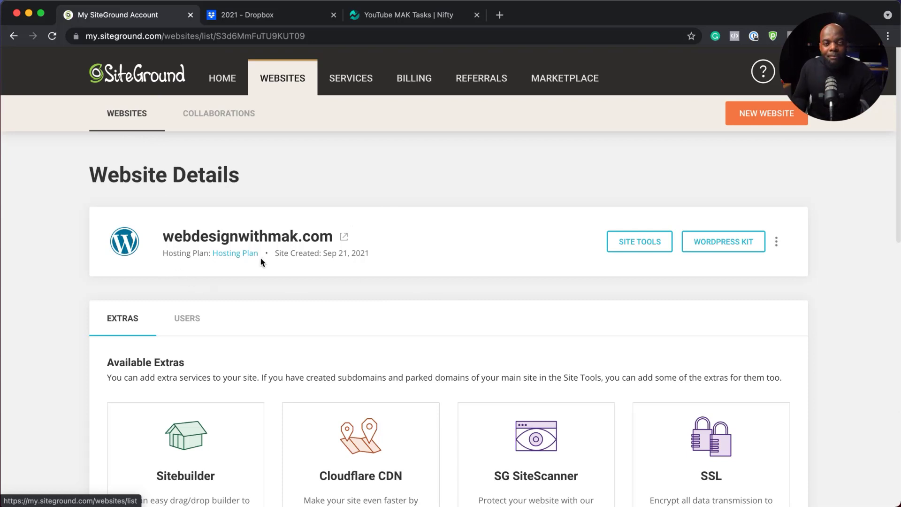
scroll(436, 322, down, 3)
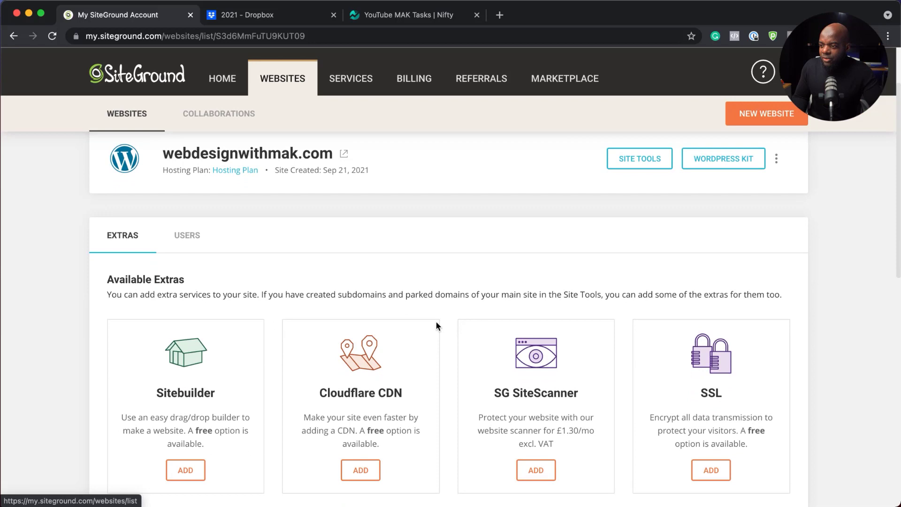
scroll(436, 323, up, 3)
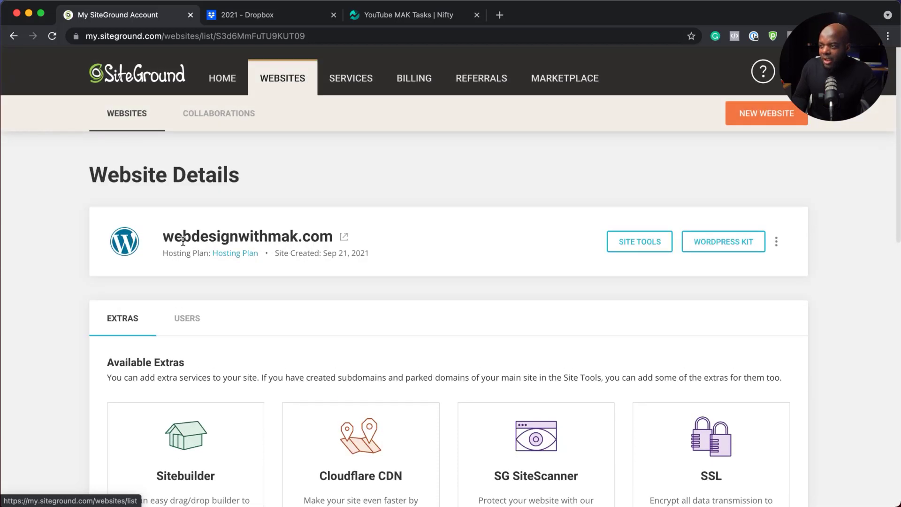
click(345, 238)
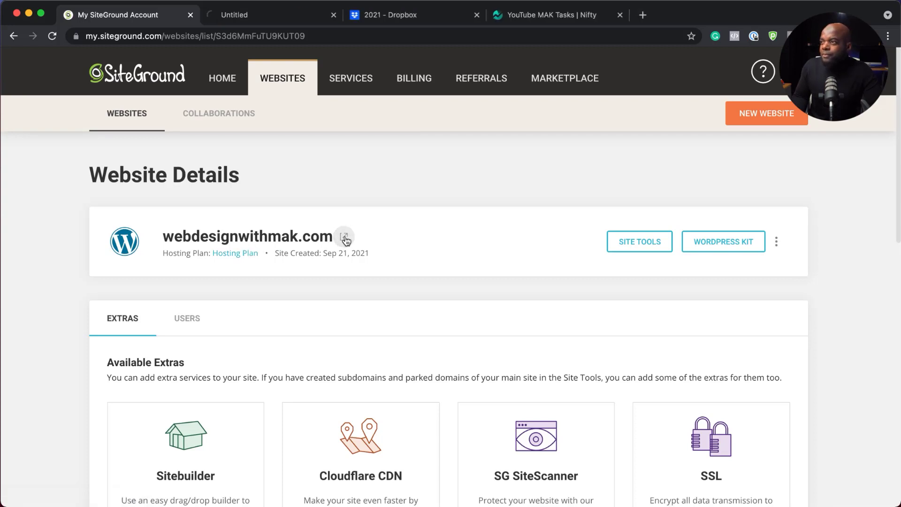
click(281, 18)
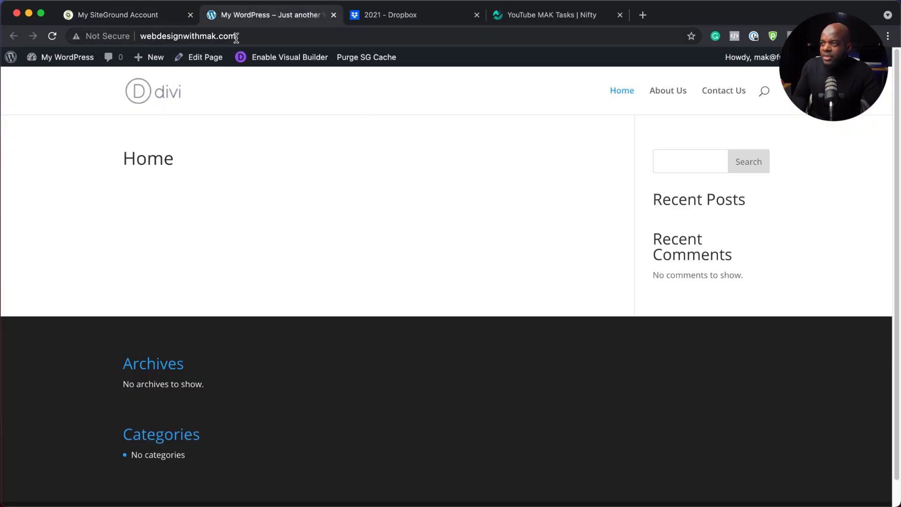
click(159, 18)
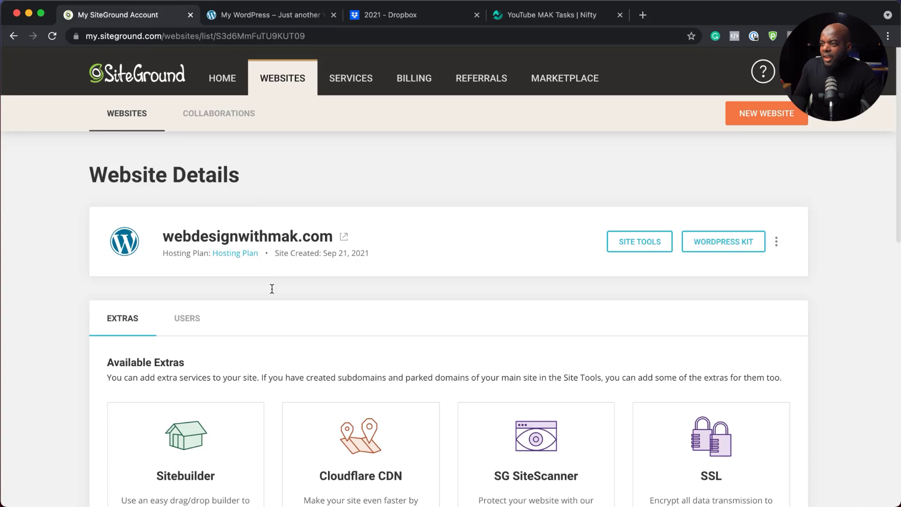
scroll(308, 332, down, 3)
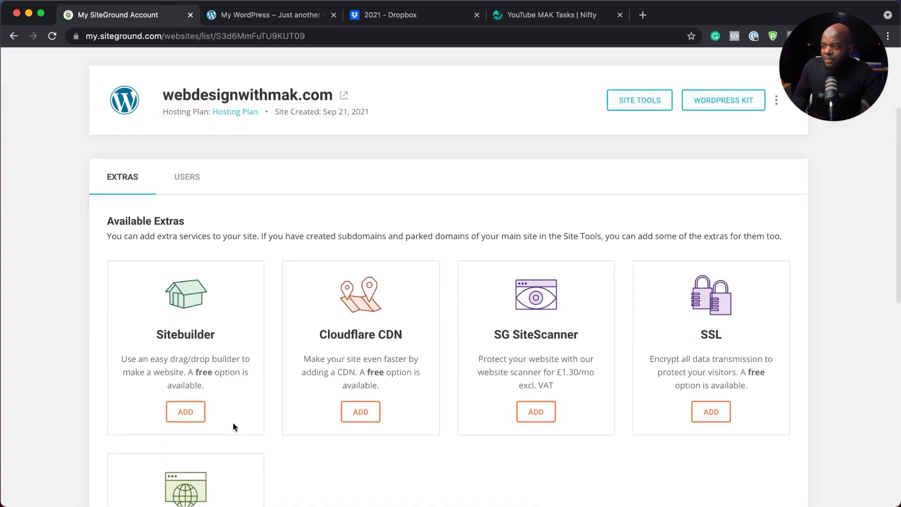
scroll(233, 421, down, 1)
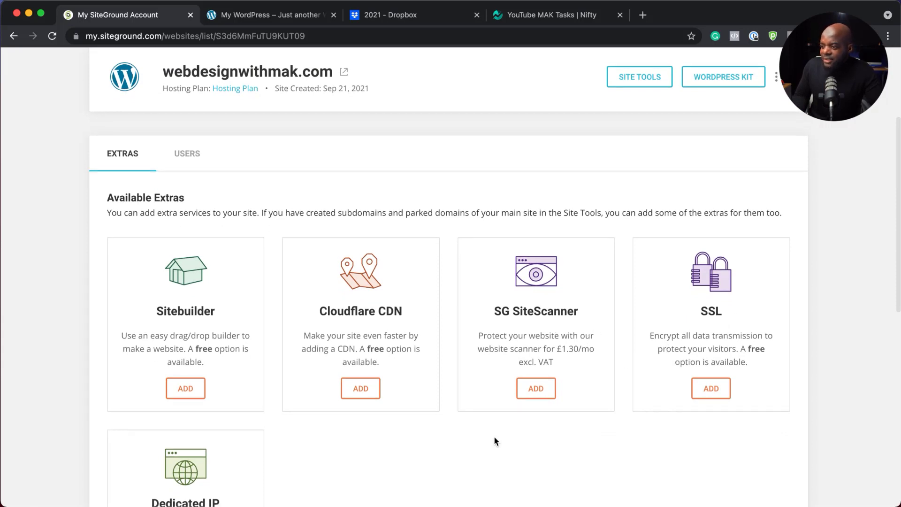
scroll(496, 440, down, 3)
scroll(496, 442, up, 3)
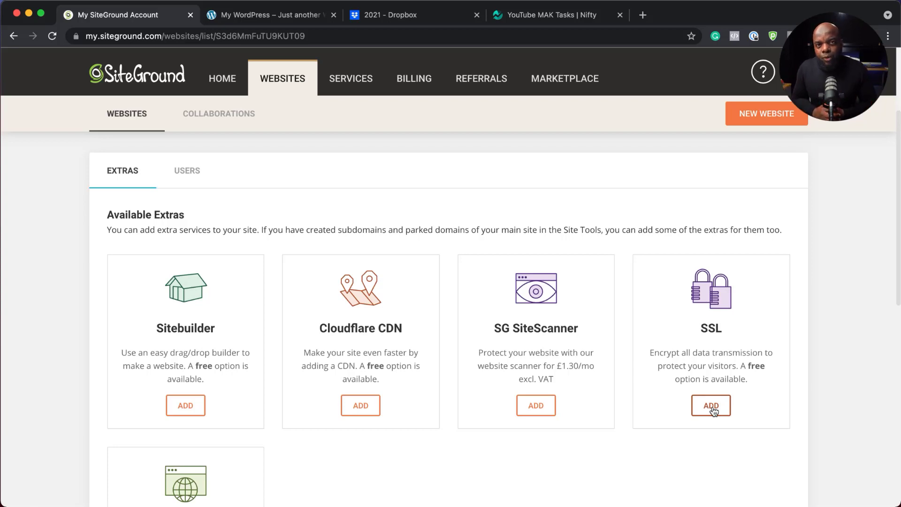
click(712, 407)
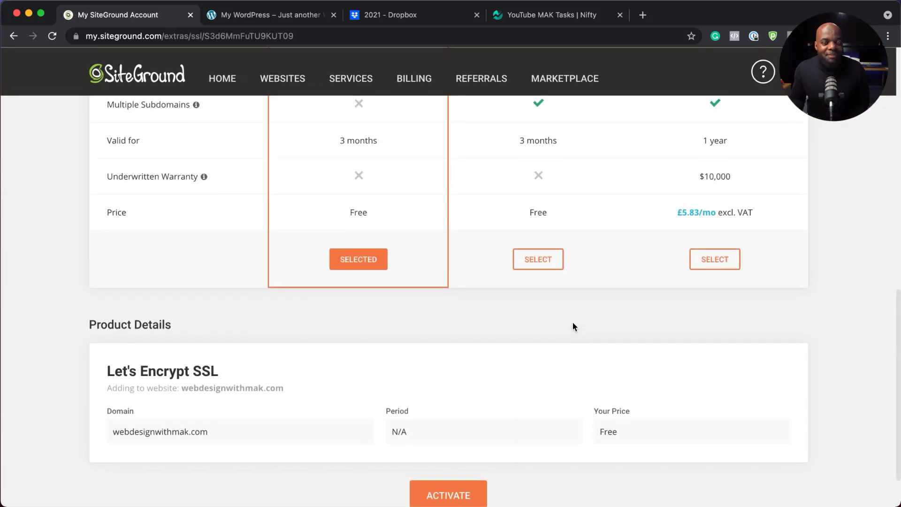
scroll(383, 322, up, 8)
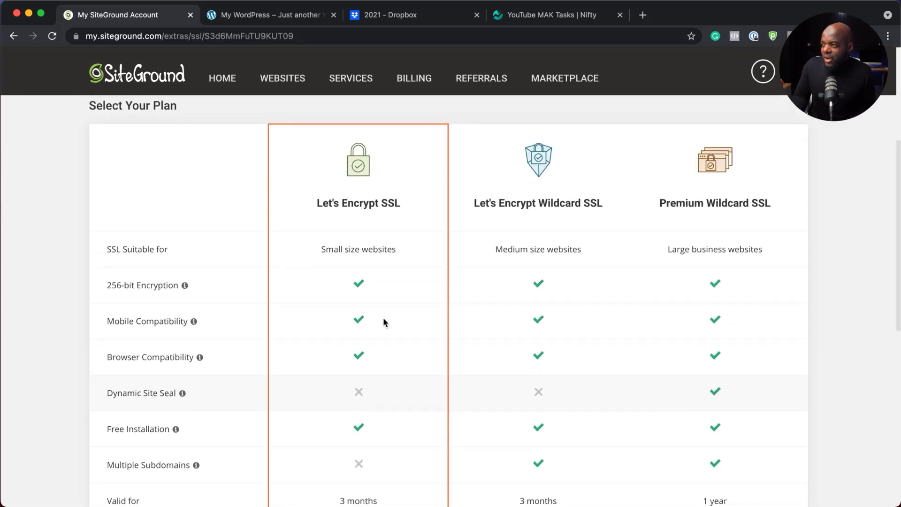
scroll(383, 319, down, 7)
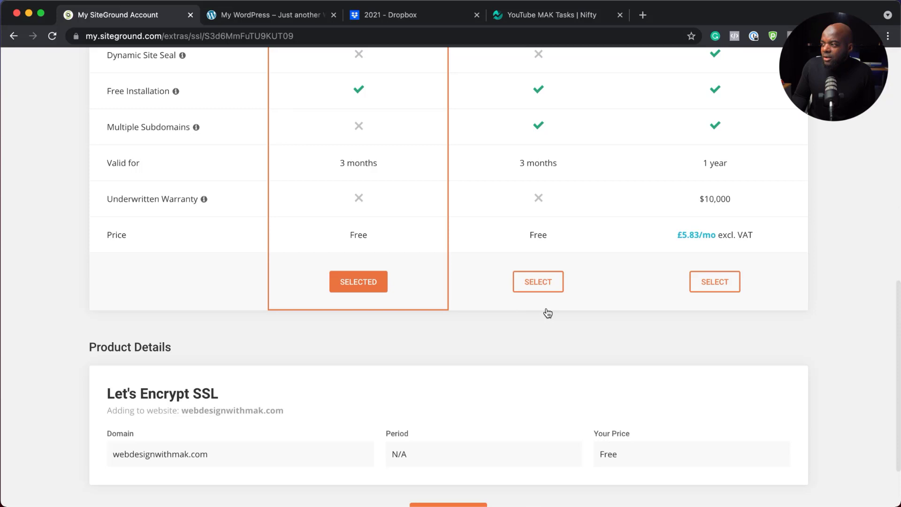
scroll(555, 314, up, 3)
scroll(556, 319, up, 7)
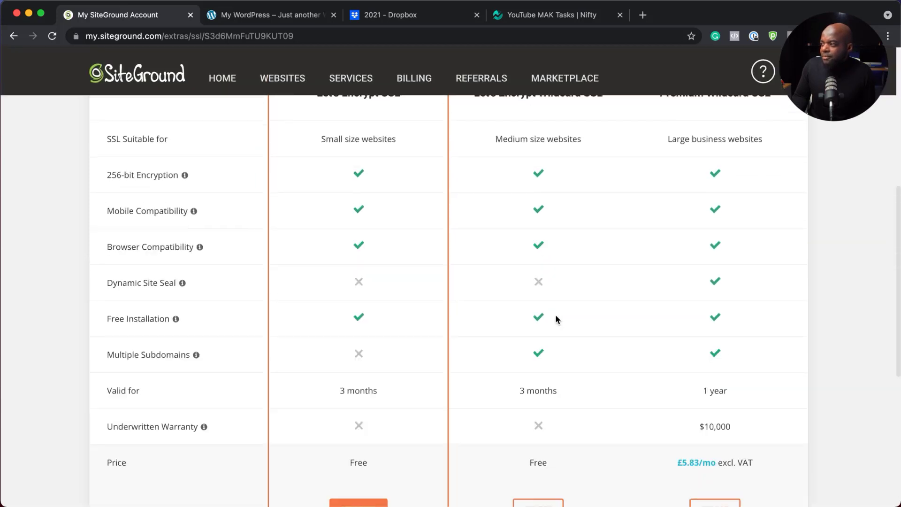
scroll(346, 365, down, 7)
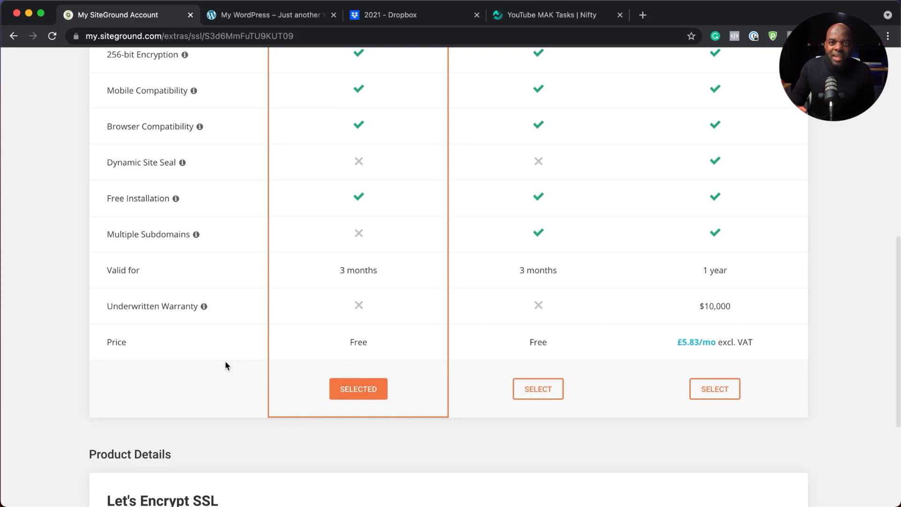
scroll(159, 336, up, 10)
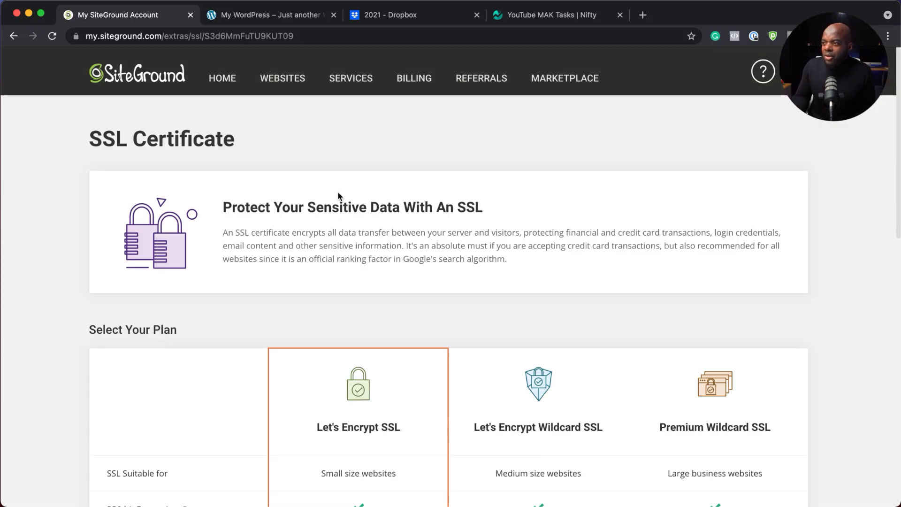
Step: From the Websites list, open Site Tools for webdesignwithmak.com
click(274, 86)
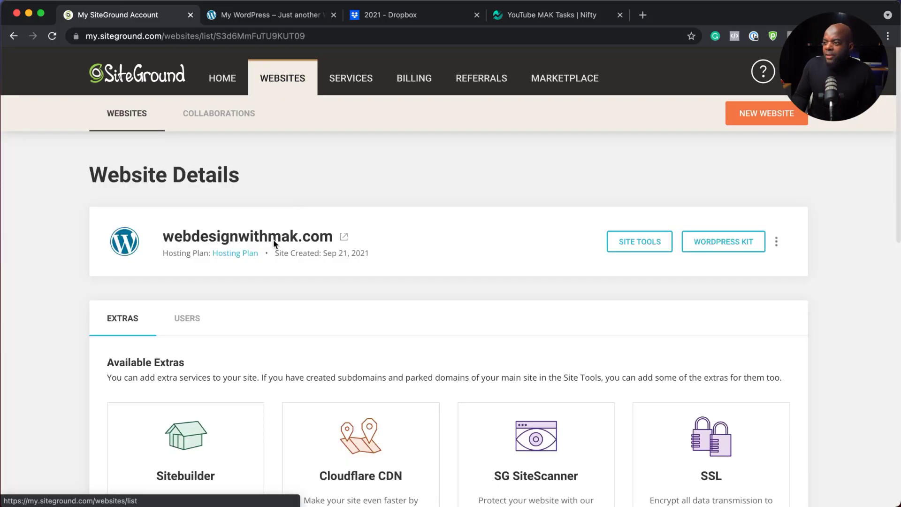
click(637, 248)
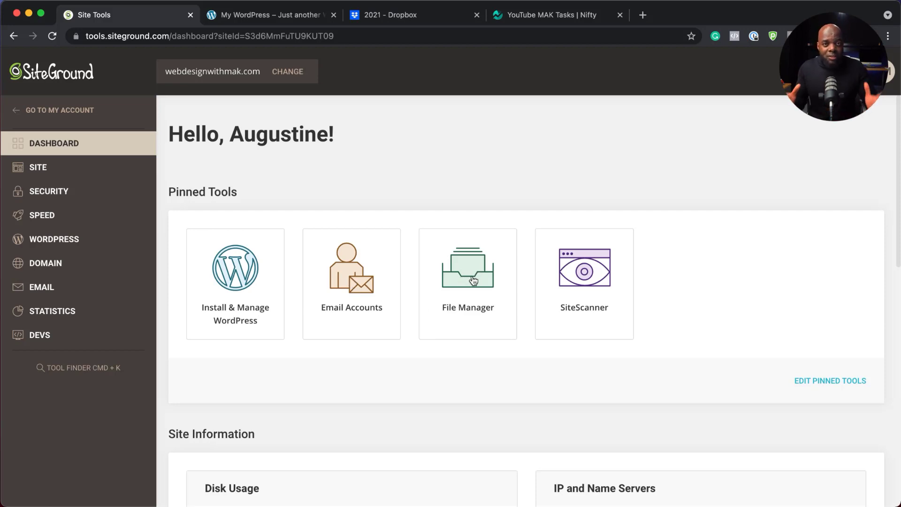
Step: Open File Manager and browse the WordPress files inside public_html
click(461, 285)
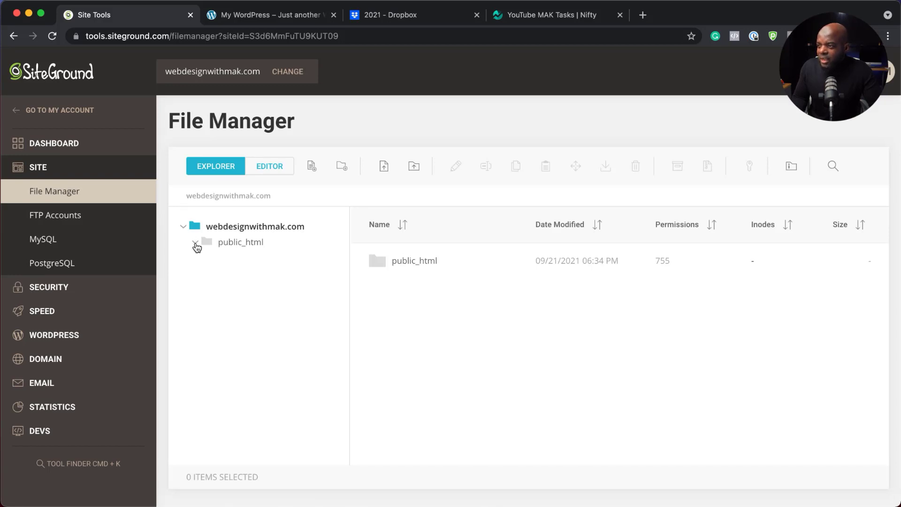
double_click(380, 263)
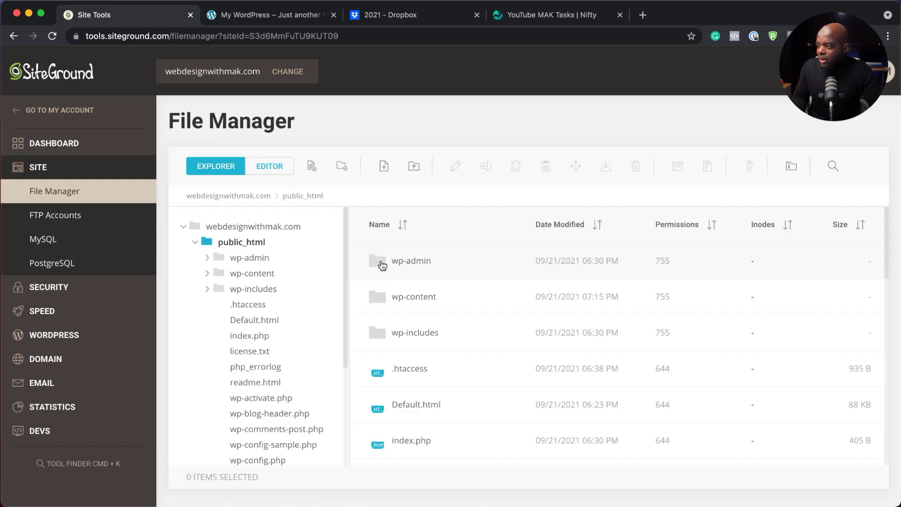
scroll(548, 376, down, 5)
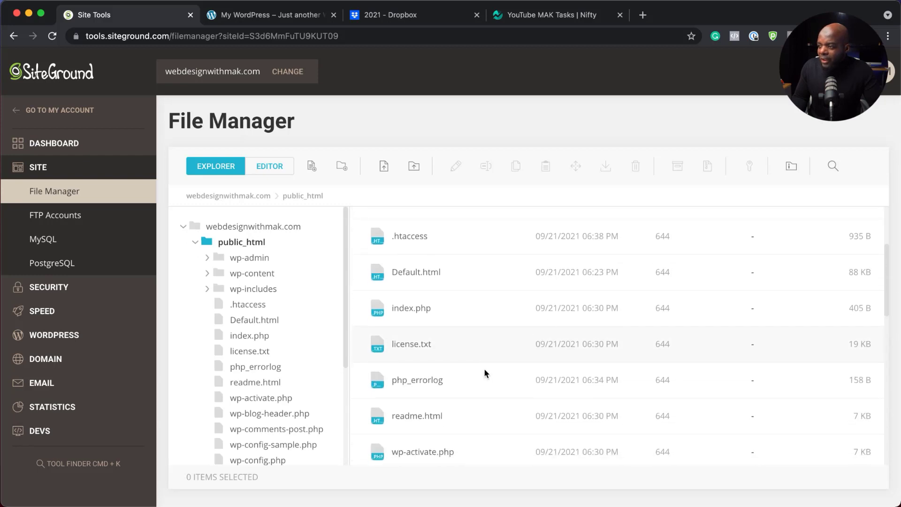
scroll(484, 368, down, 15)
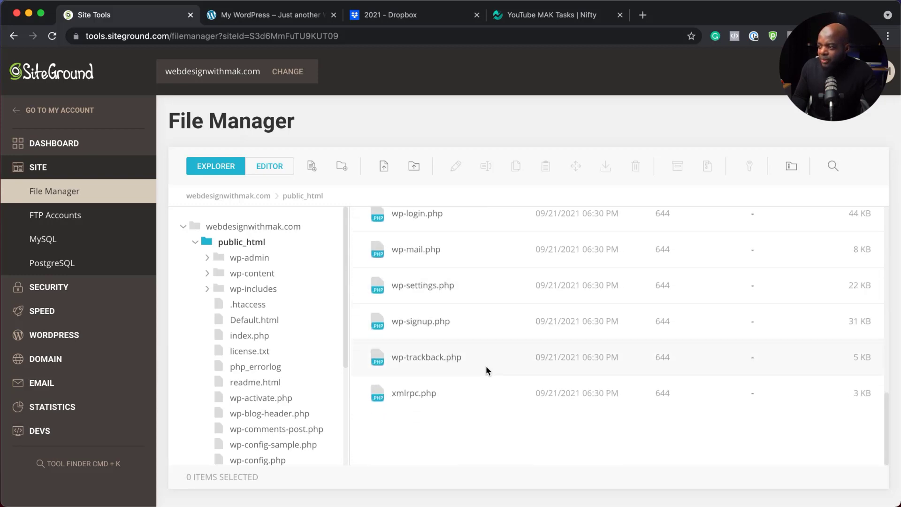
scroll(486, 368, up, 20)
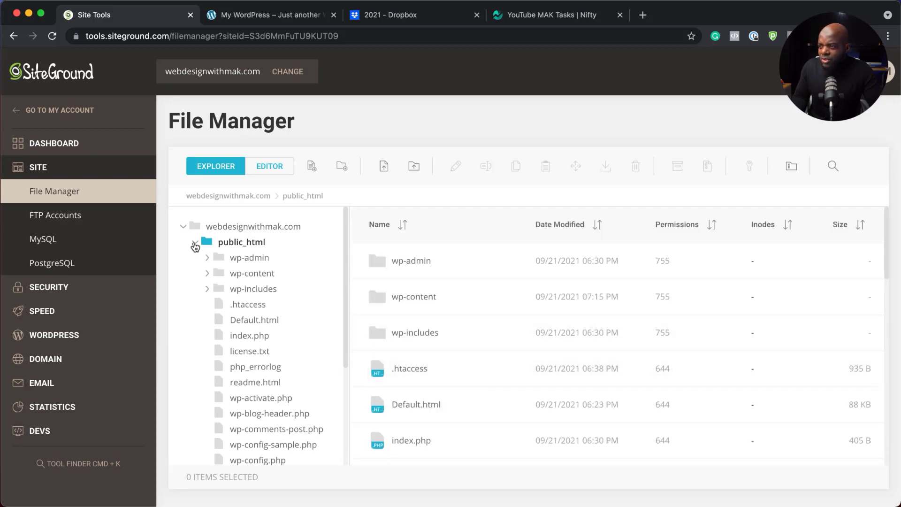
scroll(195, 247, down, 3)
scroll(282, 293, up, 3)
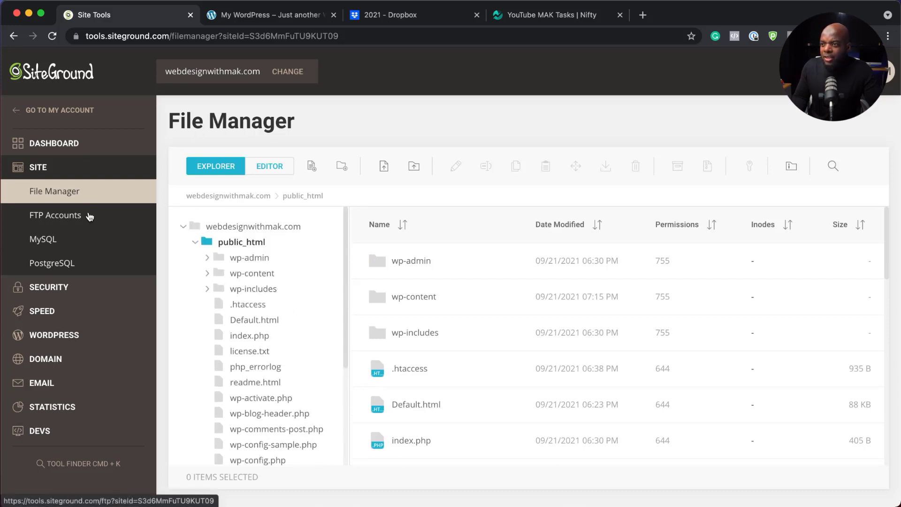
Step: Open FTP Accounts, showing the FTP hostname, port 21 and no accounts yet
click(71, 216)
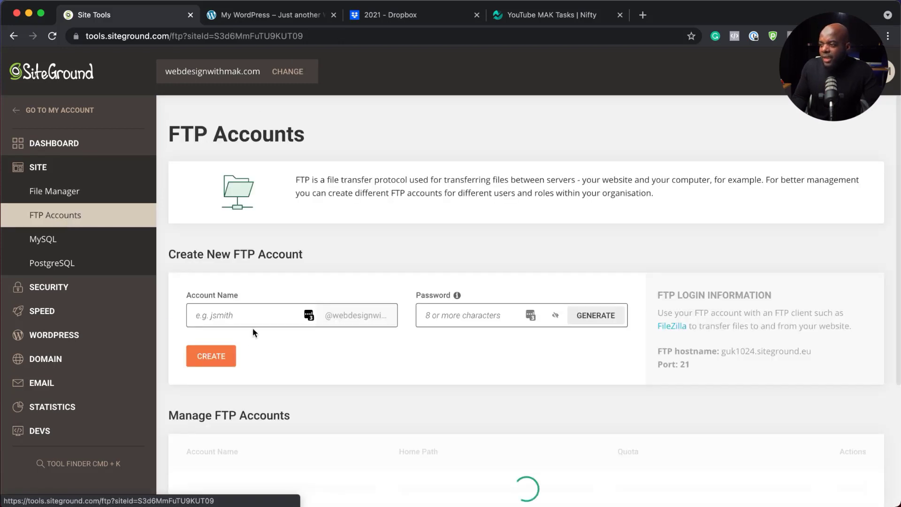
scroll(411, 353, down, 4)
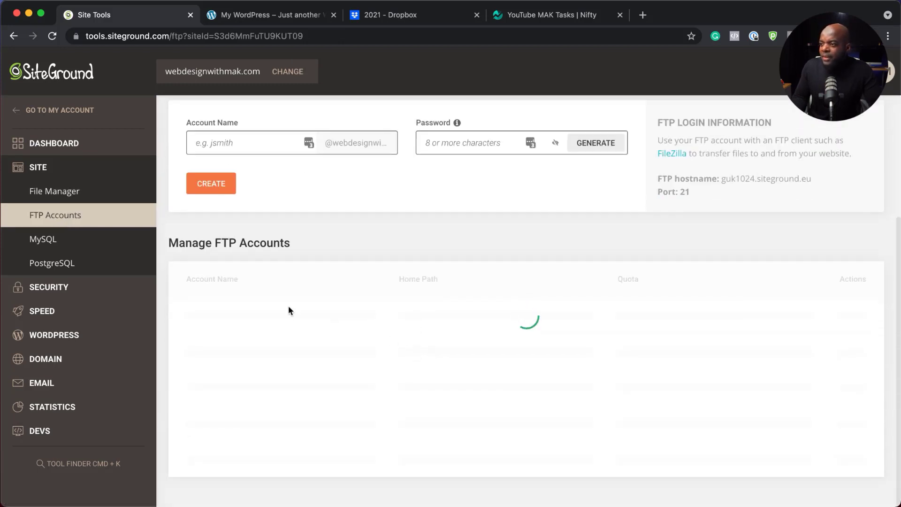
scroll(402, 348, down, 1)
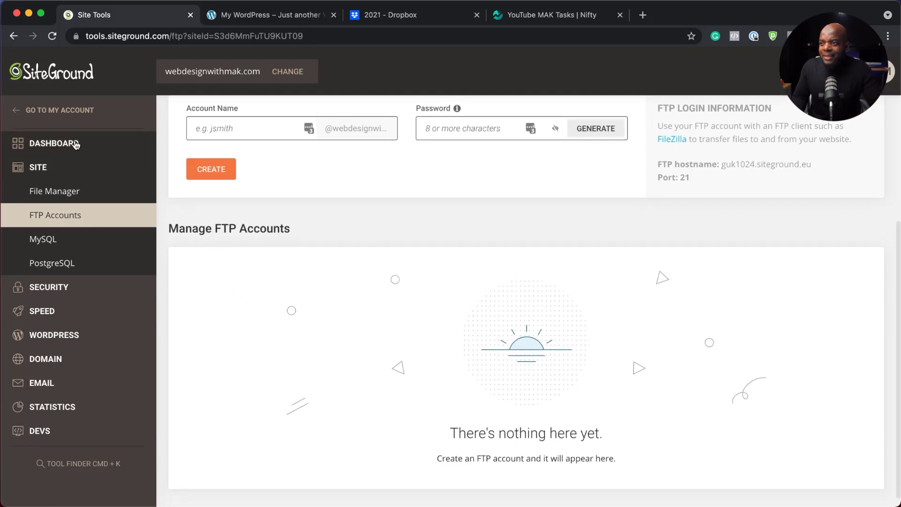
Step: Return to the dashboard to review 163 MB disk usage and zero visitors and pageviews this month
click(52, 144)
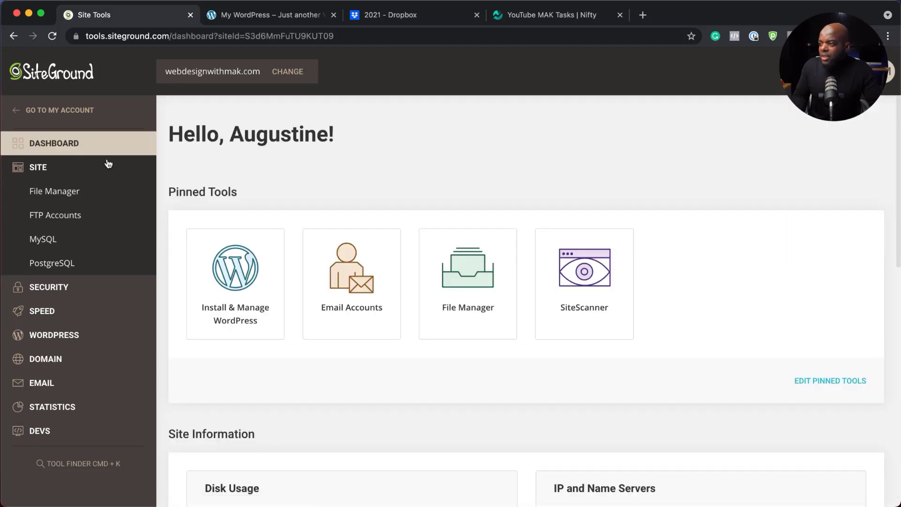
scroll(360, 354, down, 5)
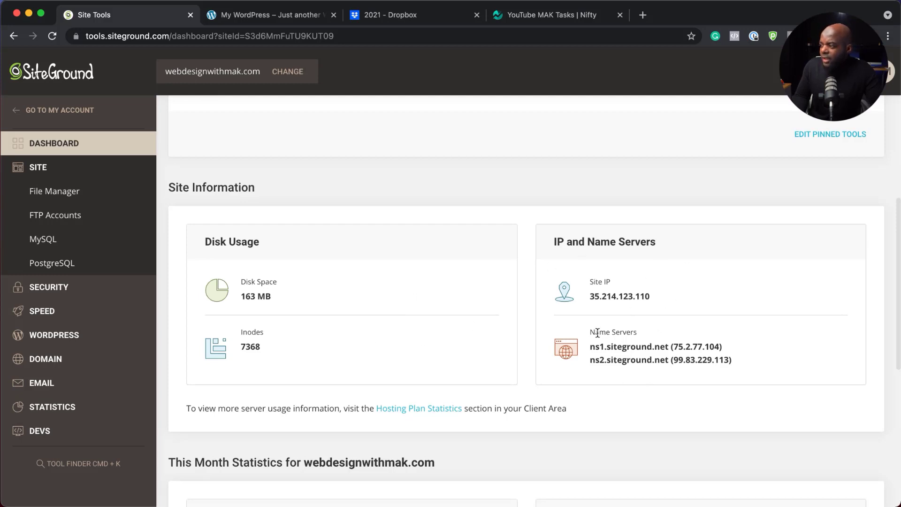
scroll(665, 338, down, 5)
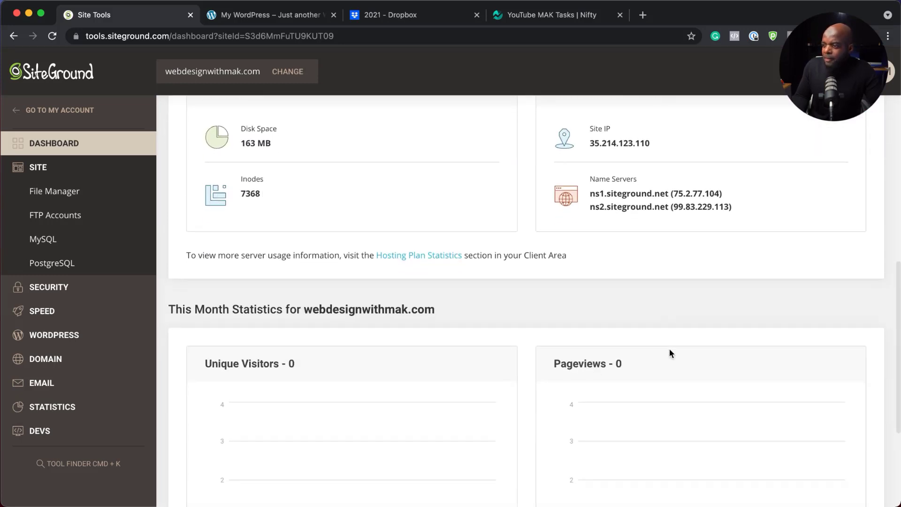
scroll(670, 353, down, 1)
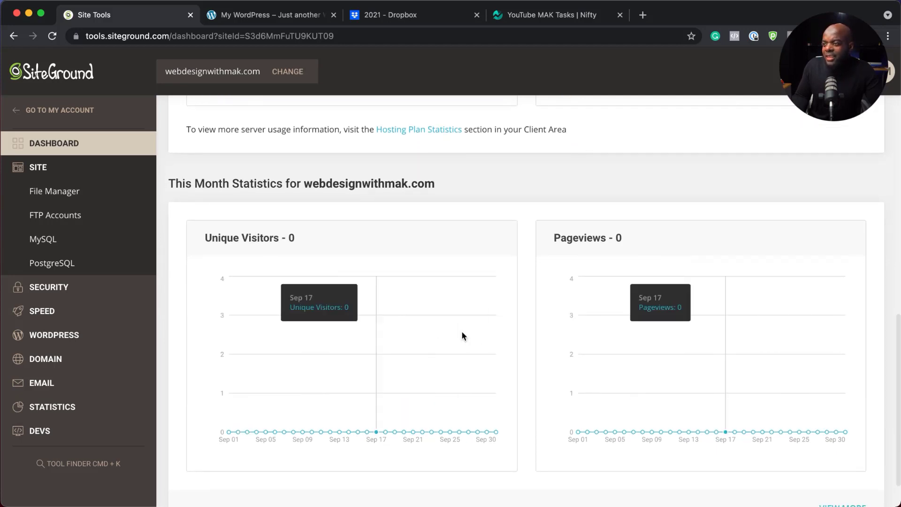
scroll(525, 419, down, 1)
scroll(525, 419, down, 2)
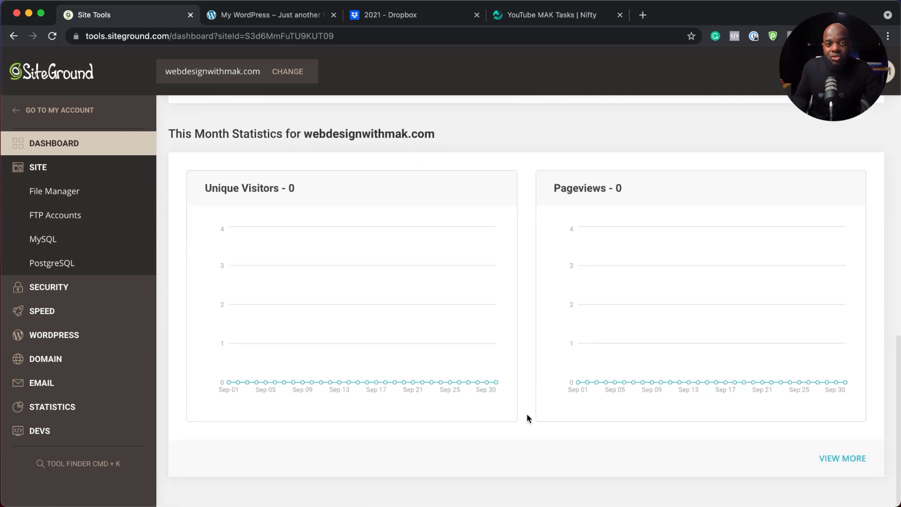
scroll(527, 414, up, 2)
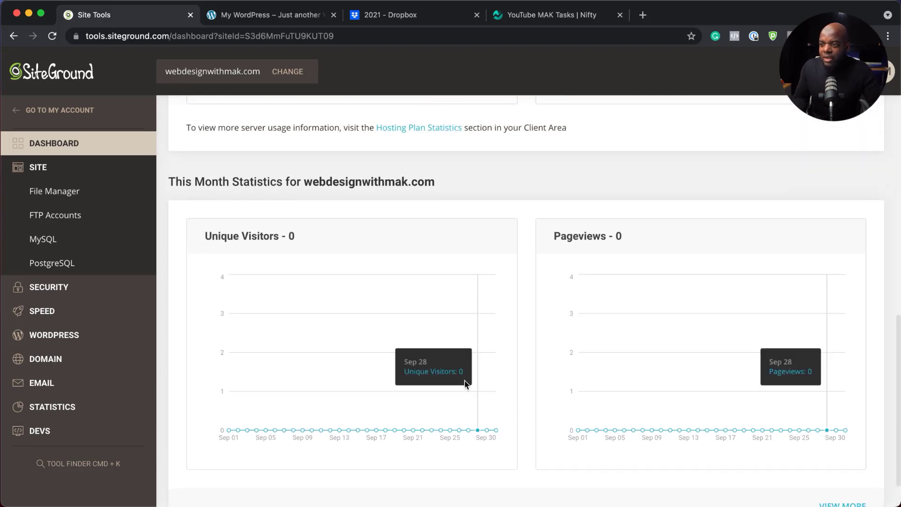
scroll(421, 363, up, 1)
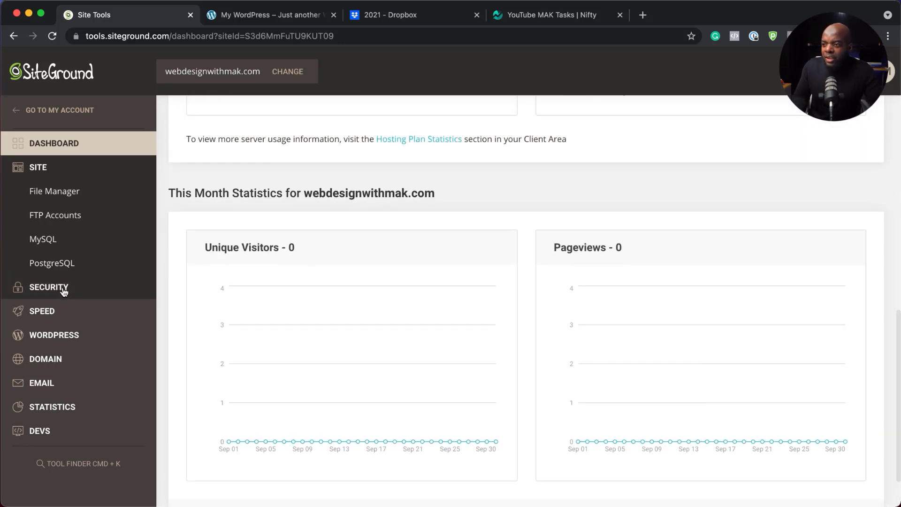
click(49, 287)
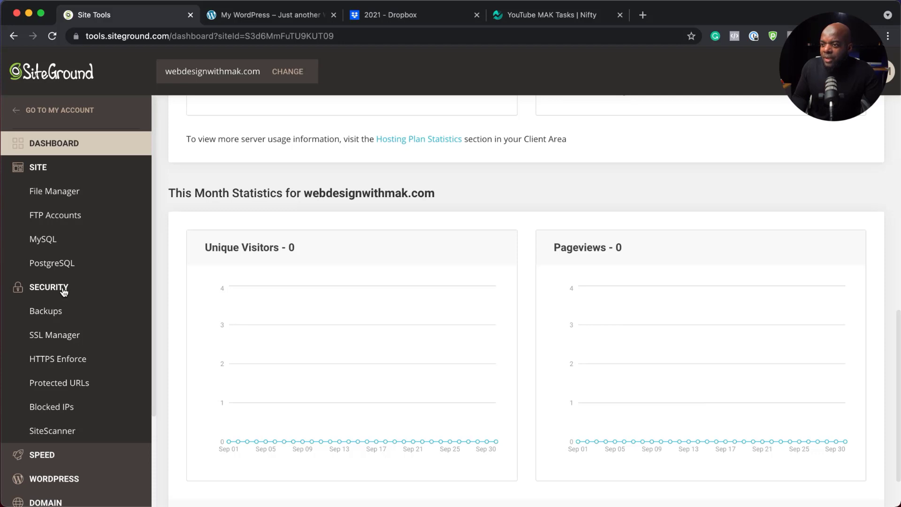
Step: View the site's Backups page, then bring up the SSL Manager
click(46, 311)
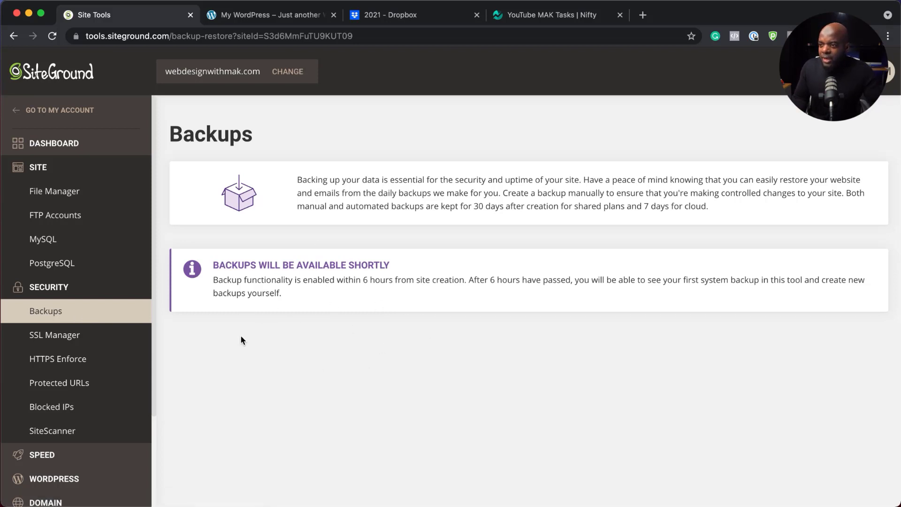
click(82, 335)
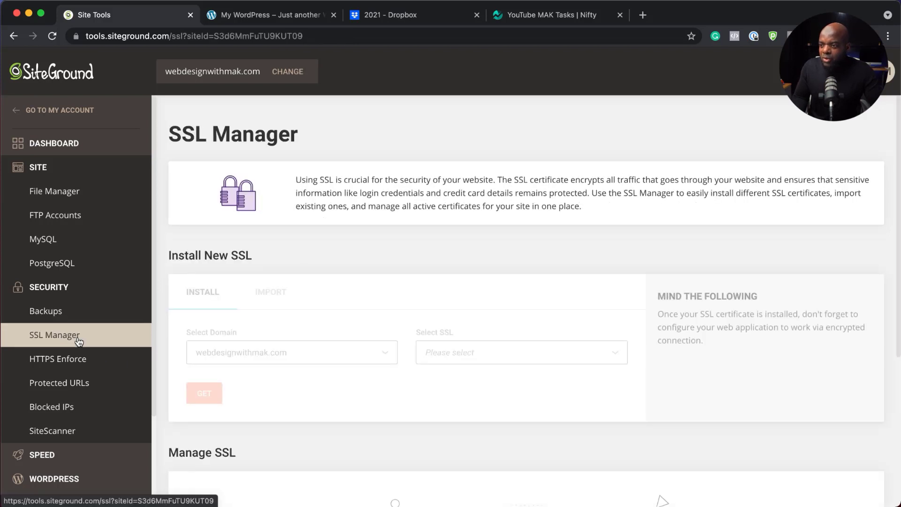
scroll(371, 427, down, 1)
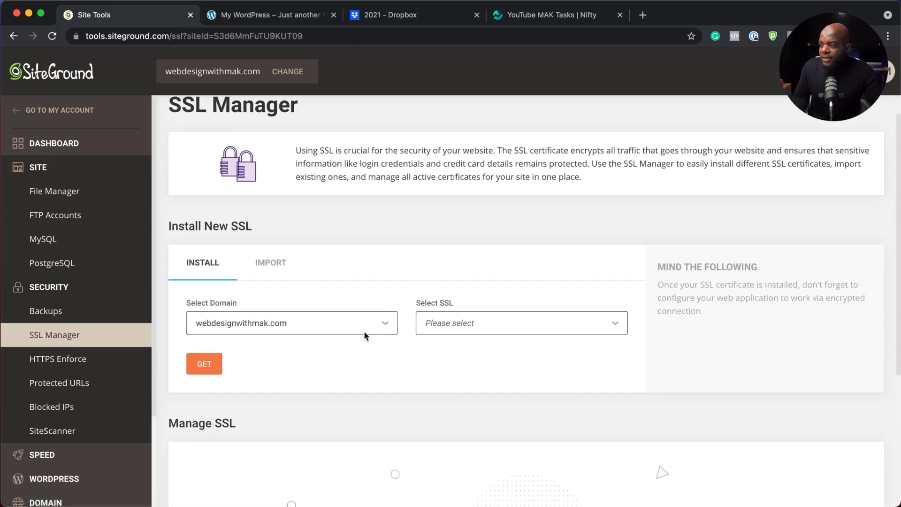
Step: Select Let's Encrypt as the SSL certificate for webdesignwithmak.com
click(463, 330)
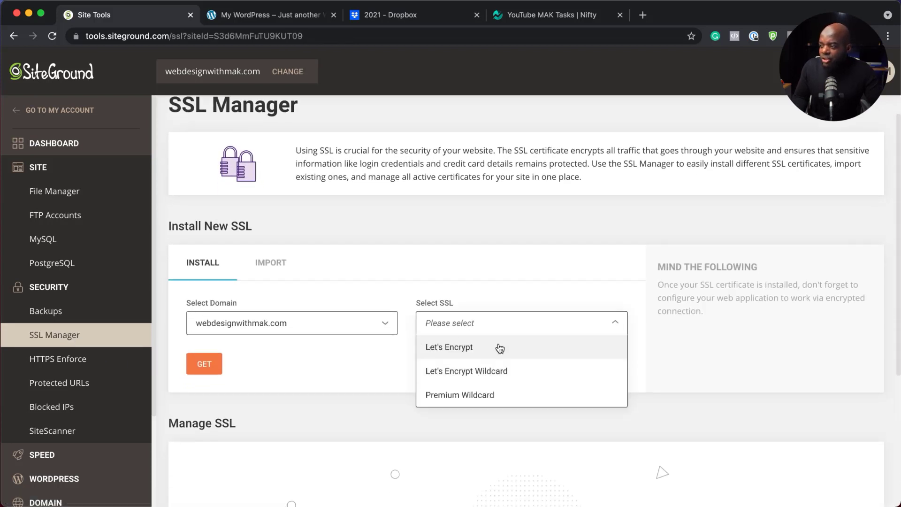
click(458, 348)
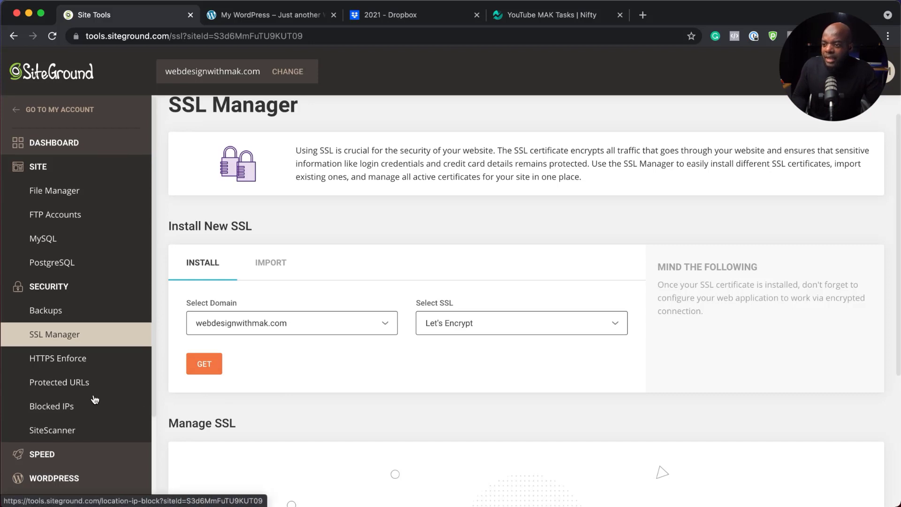
scroll(94, 398, down, 1)
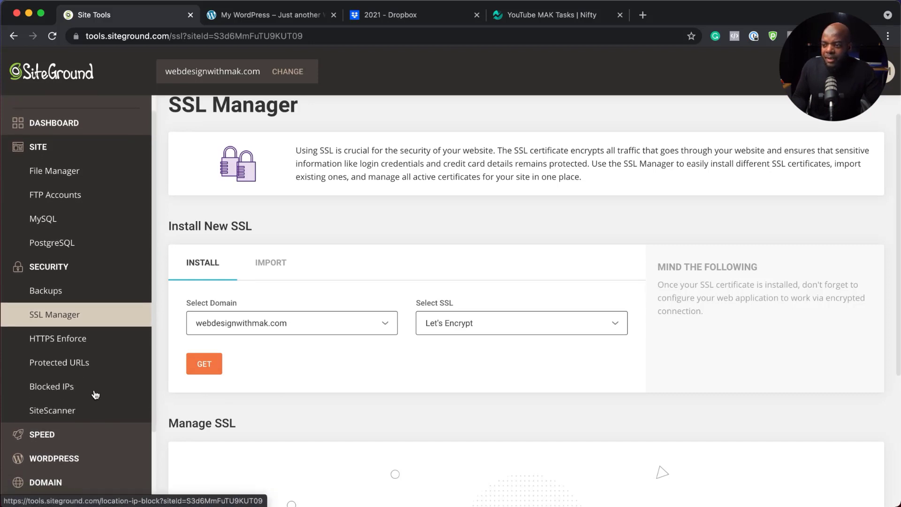
scroll(85, 376, down, 3)
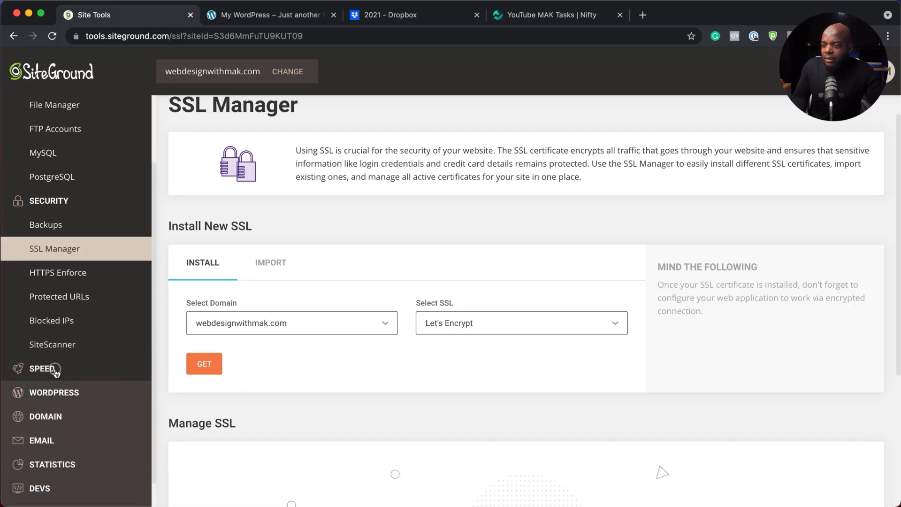
Step: Review the SuperCacher caching levels under Speed > Caching
click(55, 371)
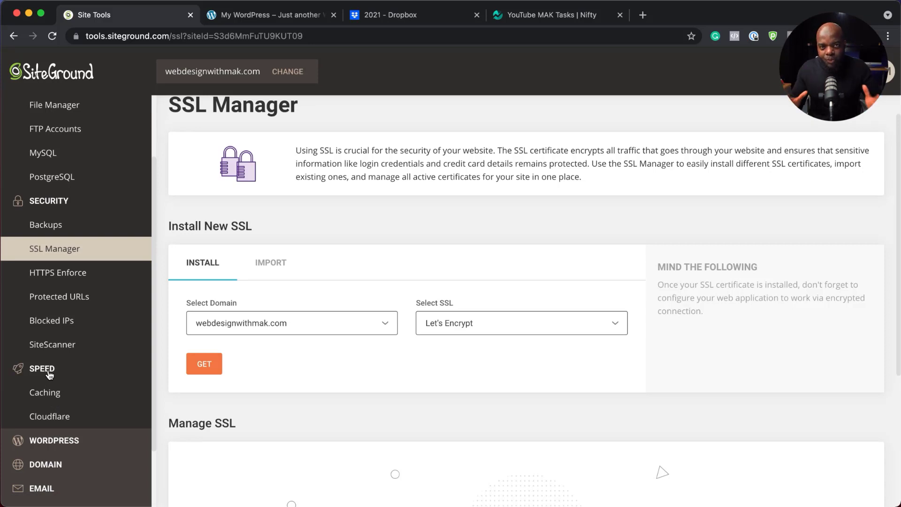
click(54, 396)
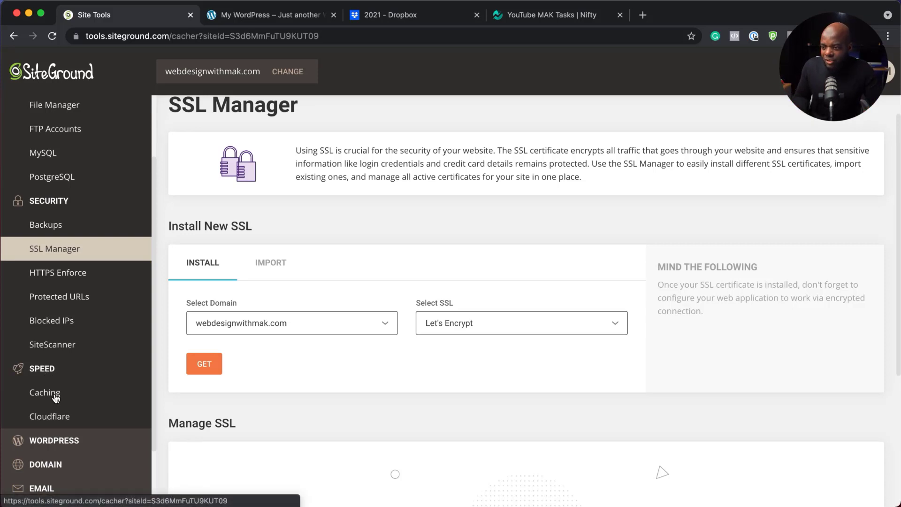
scroll(435, 433, down, 3)
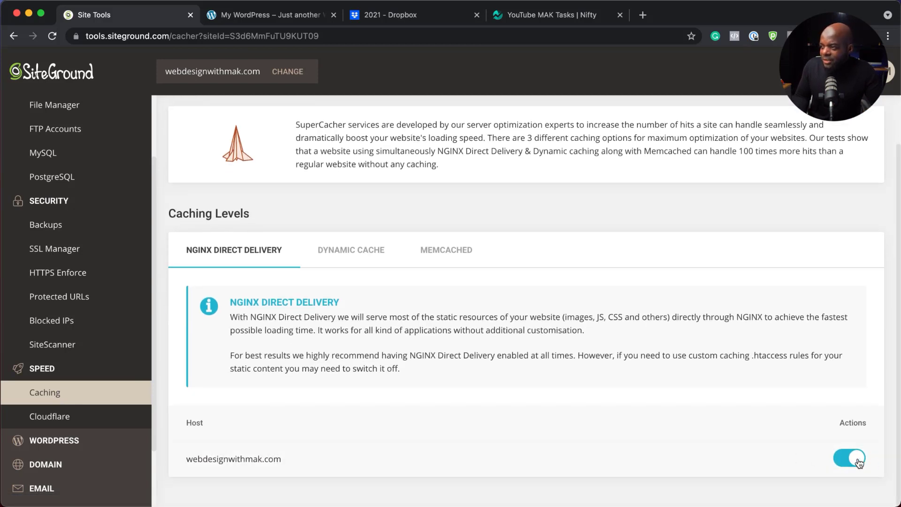
scroll(374, 256, up, 3)
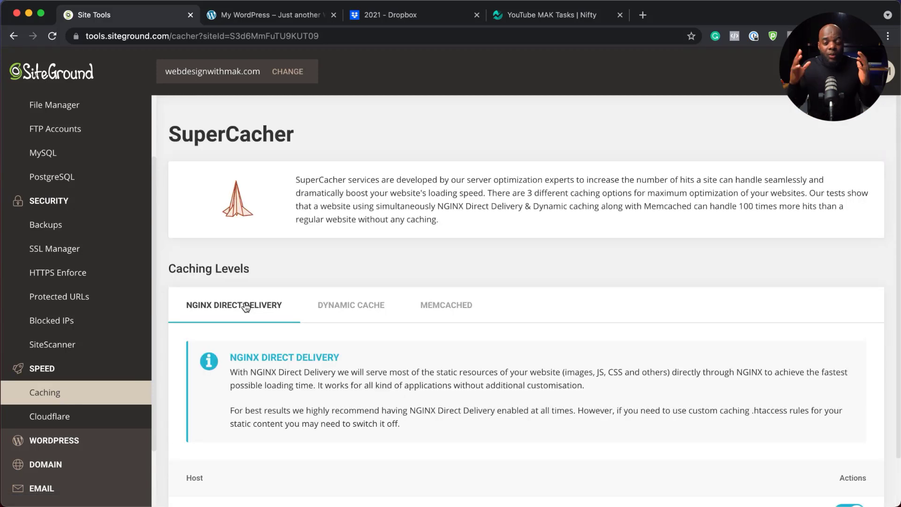
Step: Open Cloudflare and view its Create or Connect, Activate, Configure setup steps
click(67, 418)
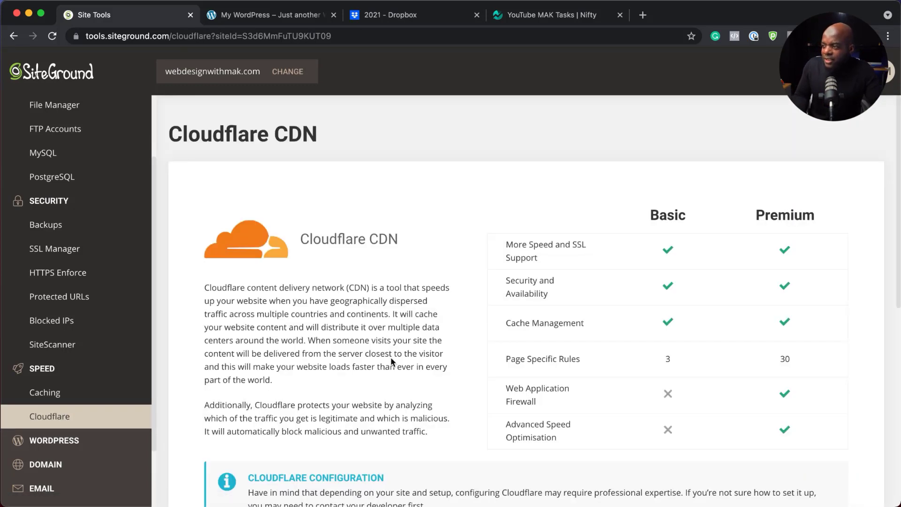
scroll(429, 363, down, 3)
scroll(429, 364, down, 10)
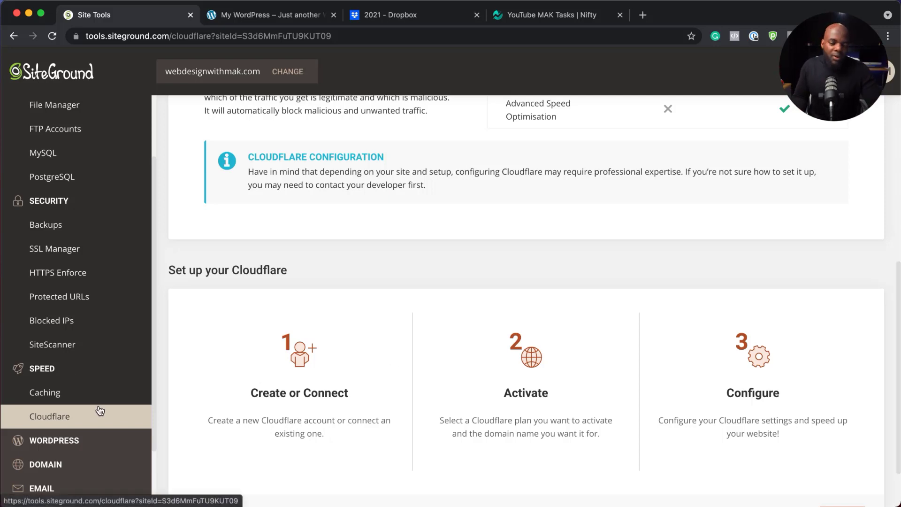
scroll(101, 408, down, 3)
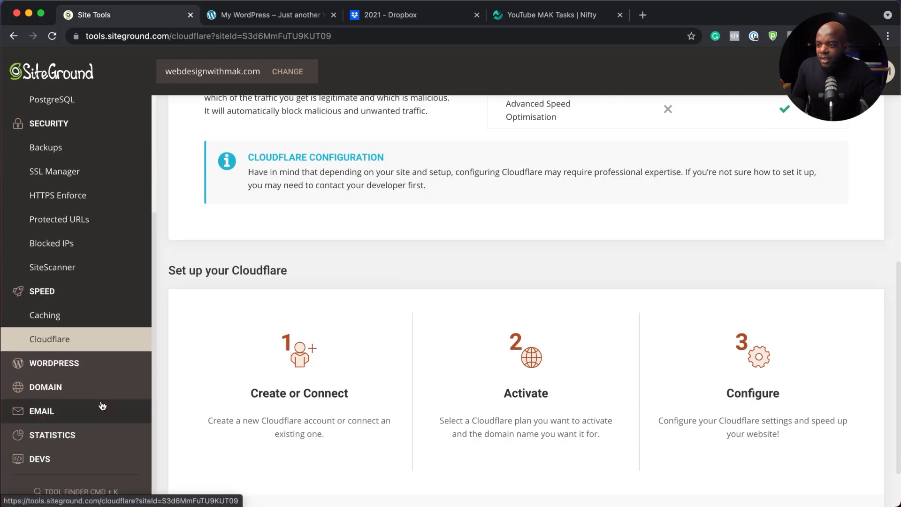
Step: Open Install & Manage to see the webdesignwithmak.com installation on WordPress 5.8.1
click(56, 368)
scroll(117, 397, down, 3)
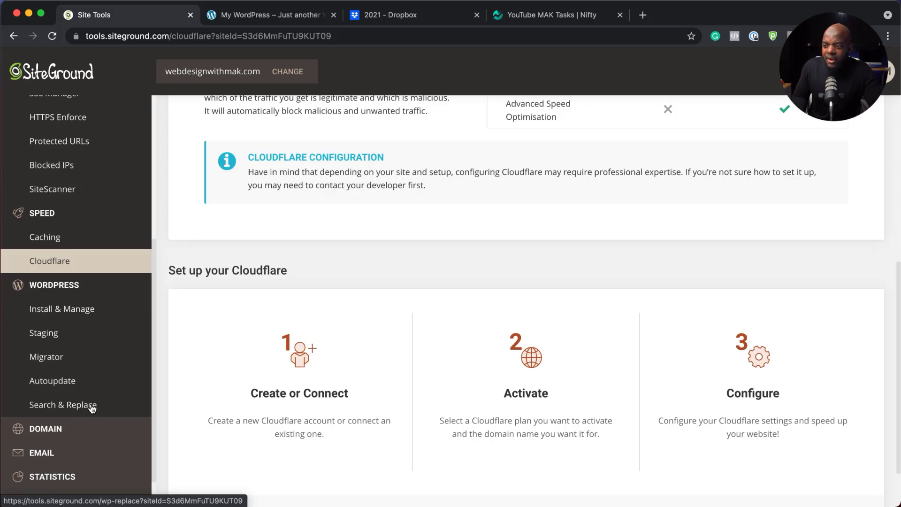
click(61, 310)
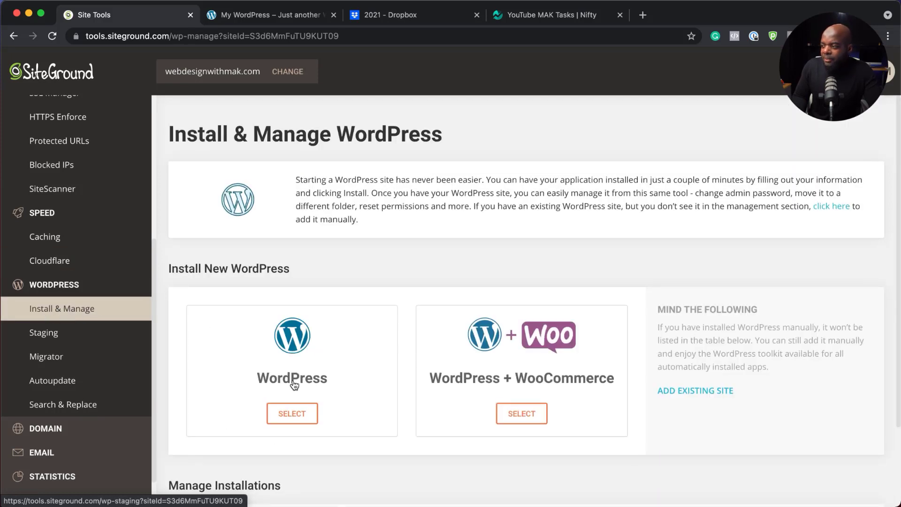
scroll(295, 385, down, 3)
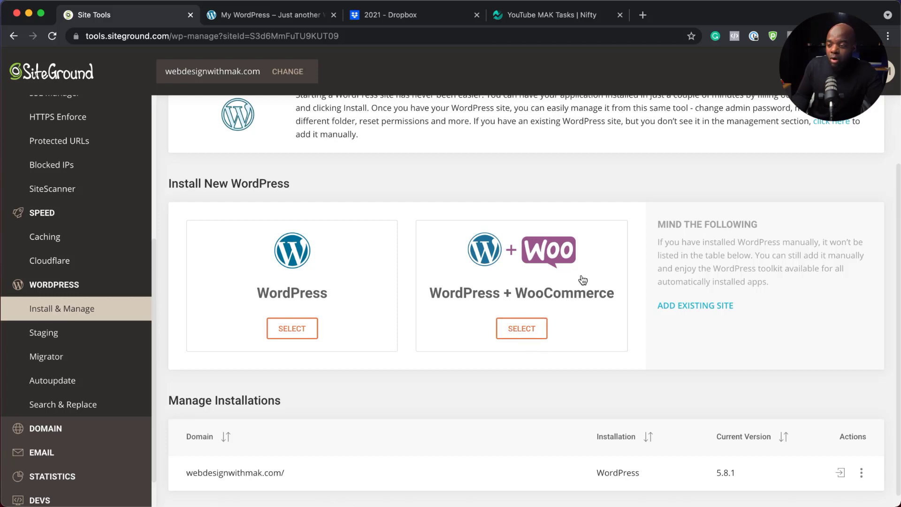
scroll(80, 404, down, 1)
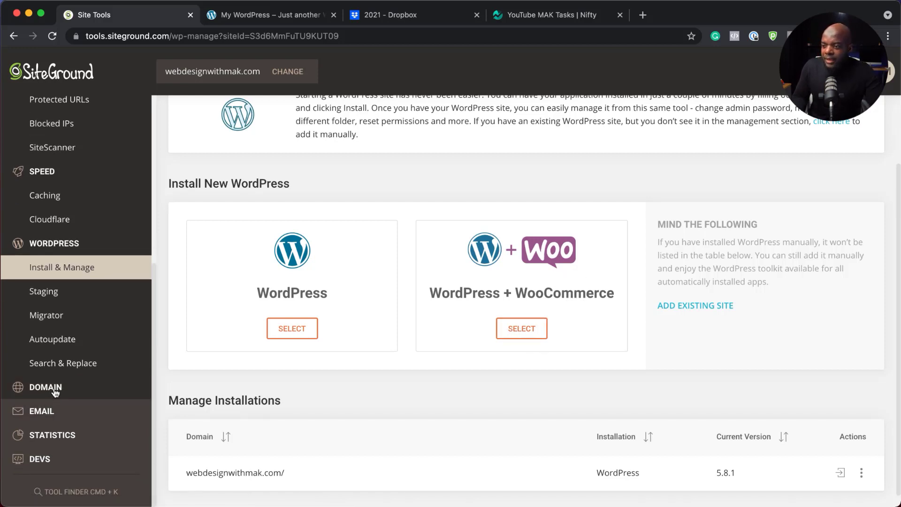
click(55, 392)
scroll(75, 416, down, 1)
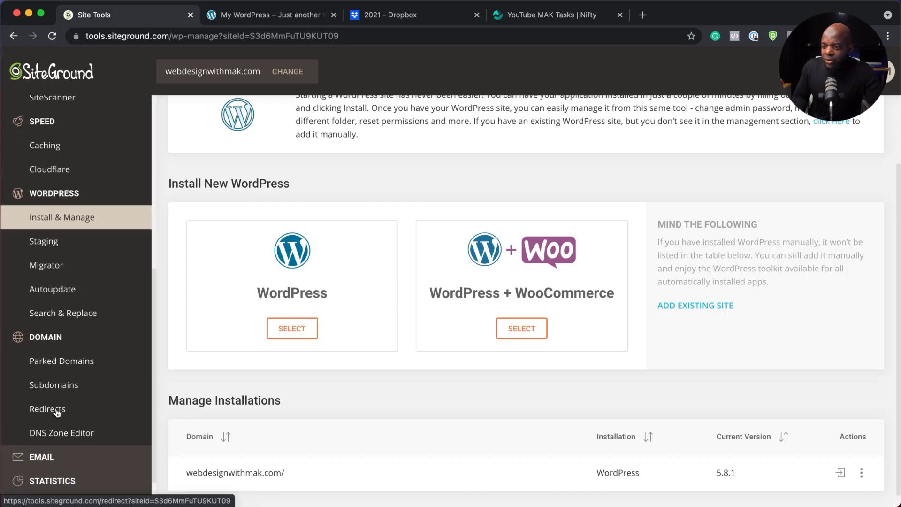
Step: Look over the Parked Domains page
click(73, 363)
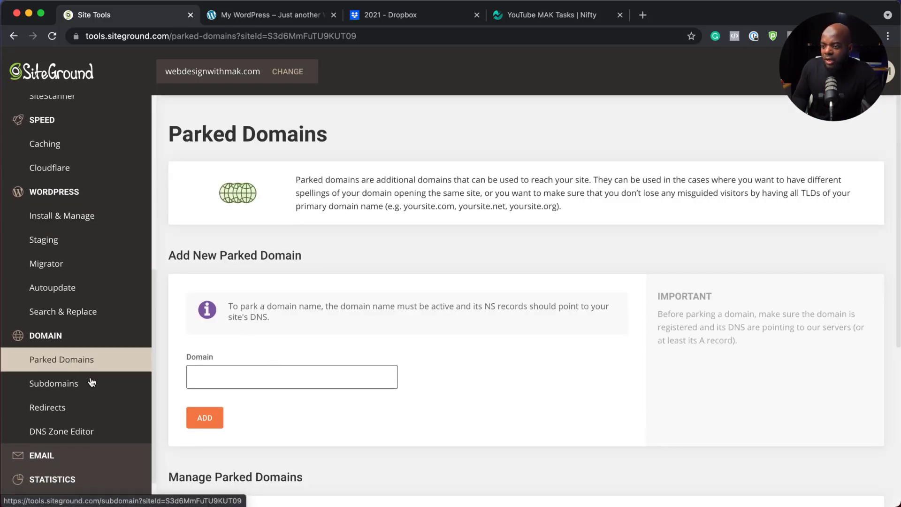
scroll(69, 409, down, 1)
click(66, 412)
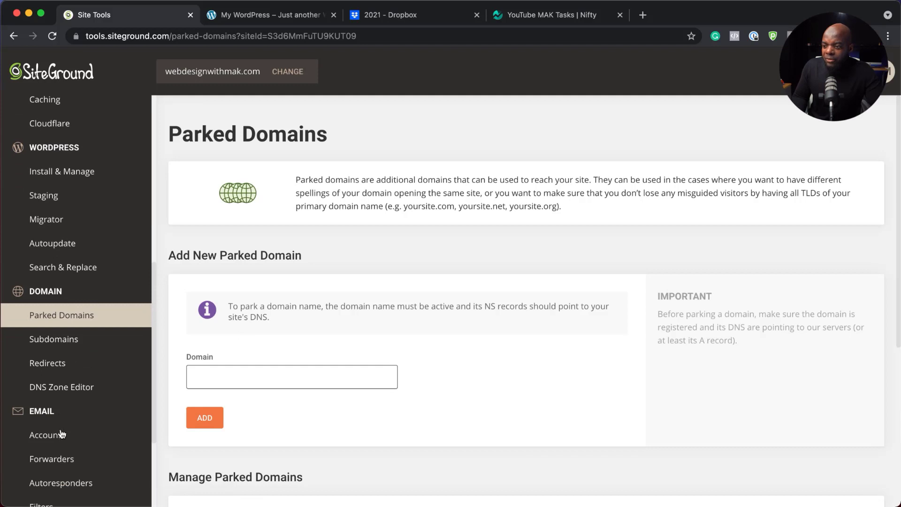
Step: Open Email Accounts to view the create-account form and incoming/outgoing server settings
click(61, 435)
scroll(418, 448, down, 2)
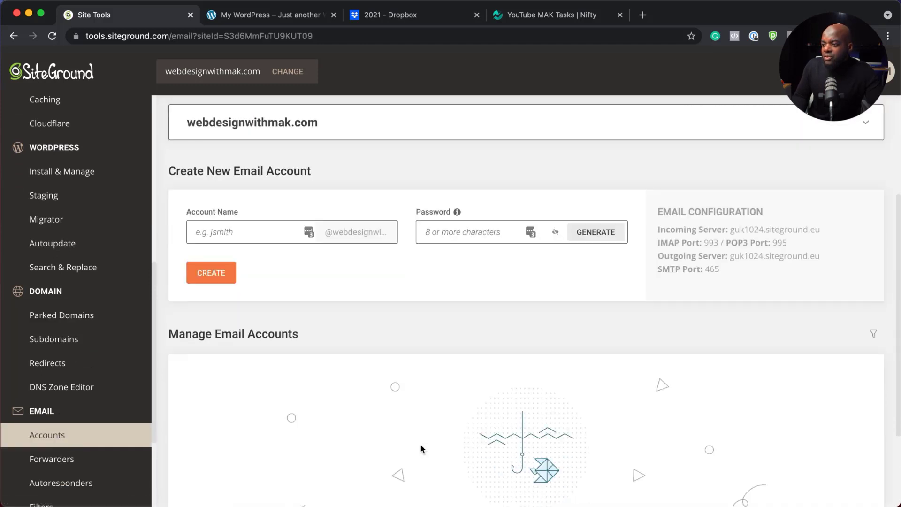
scroll(421, 446, down, 1)
scroll(347, 327, up, 1)
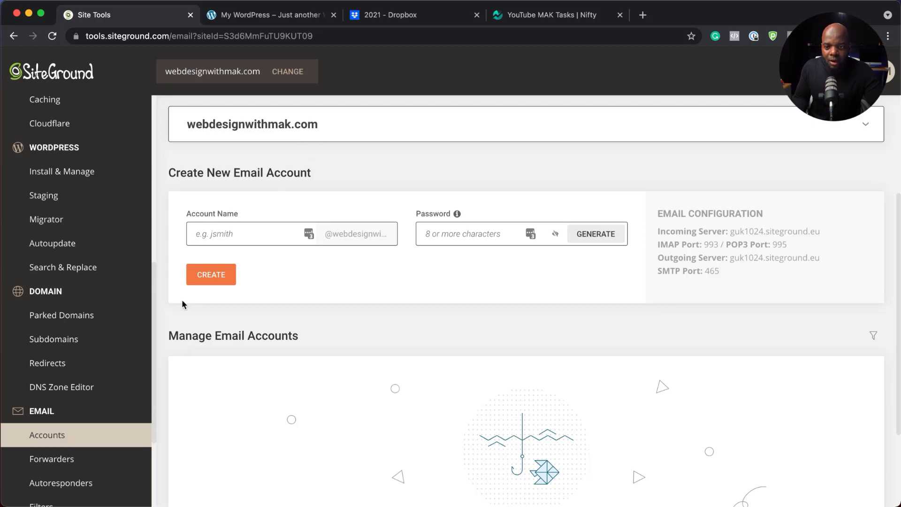
scroll(107, 394, down, 5)
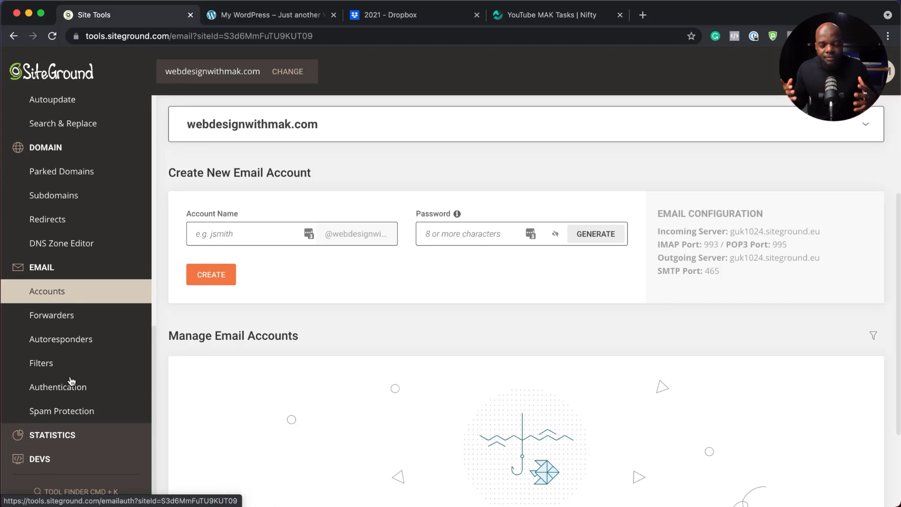
click(78, 439)
Step: Open Traffic statistics, showing zero unique visitors for Sep 2021
scroll(84, 437, down, 3)
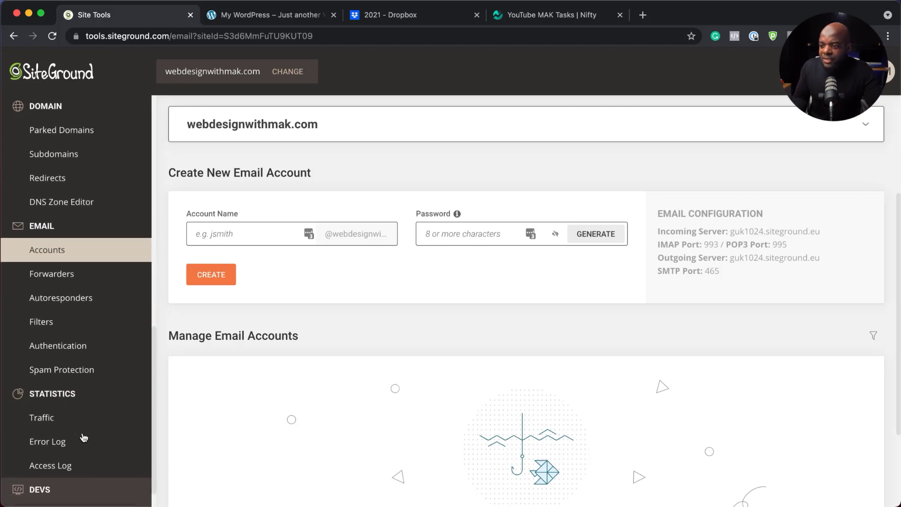
click(52, 389)
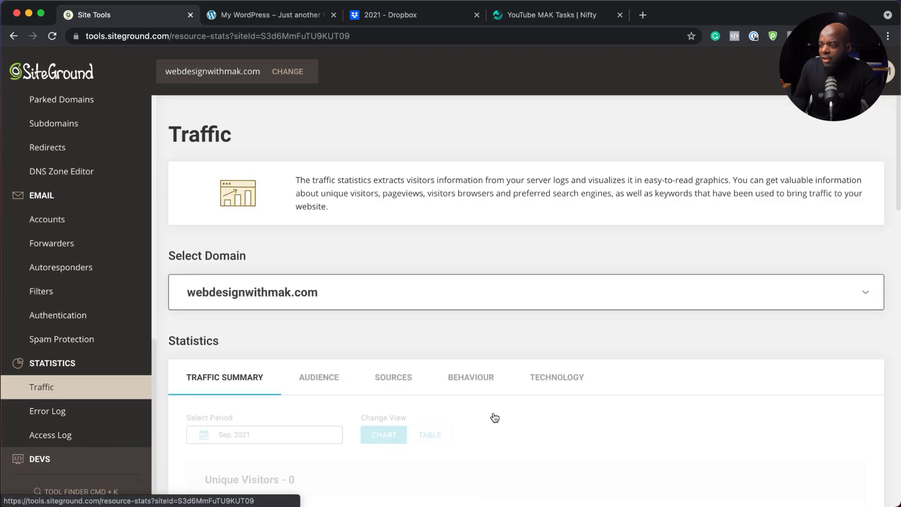
scroll(576, 432, down, 3)
scroll(576, 438, down, 3)
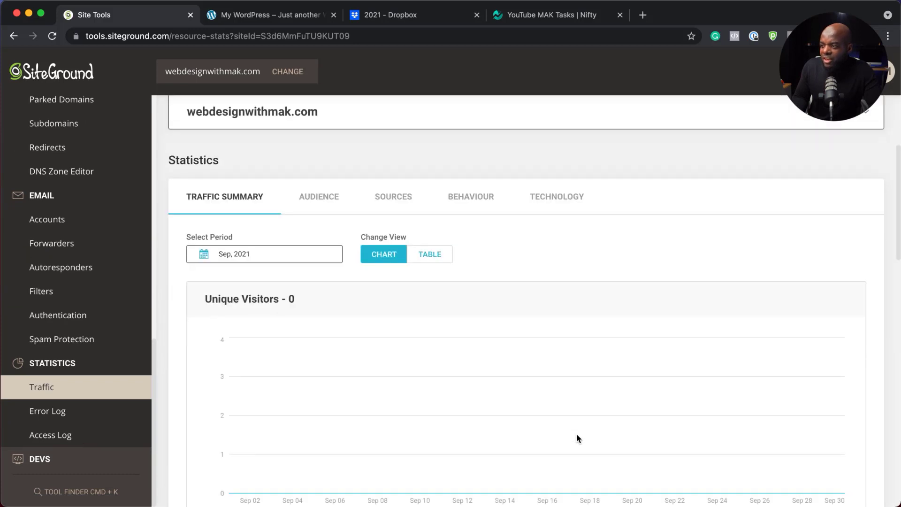
scroll(328, 310, up, 1)
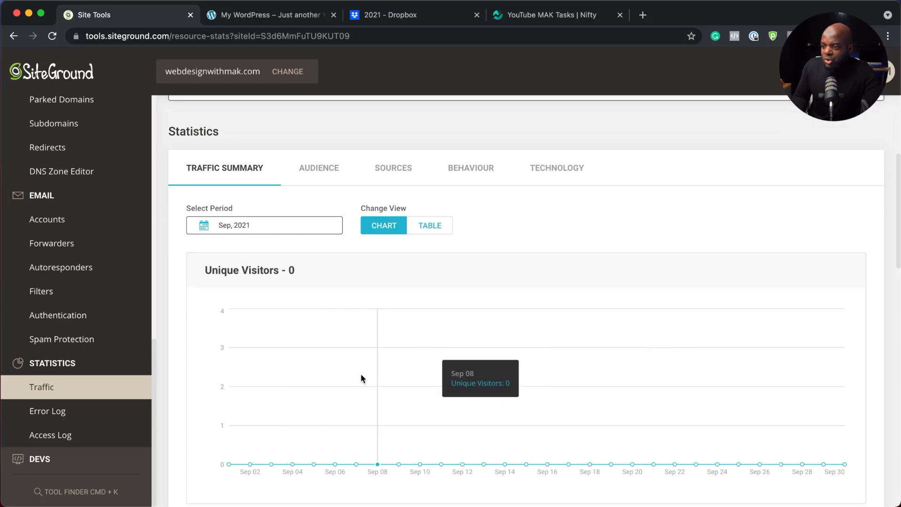
scroll(127, 357, up, 10)
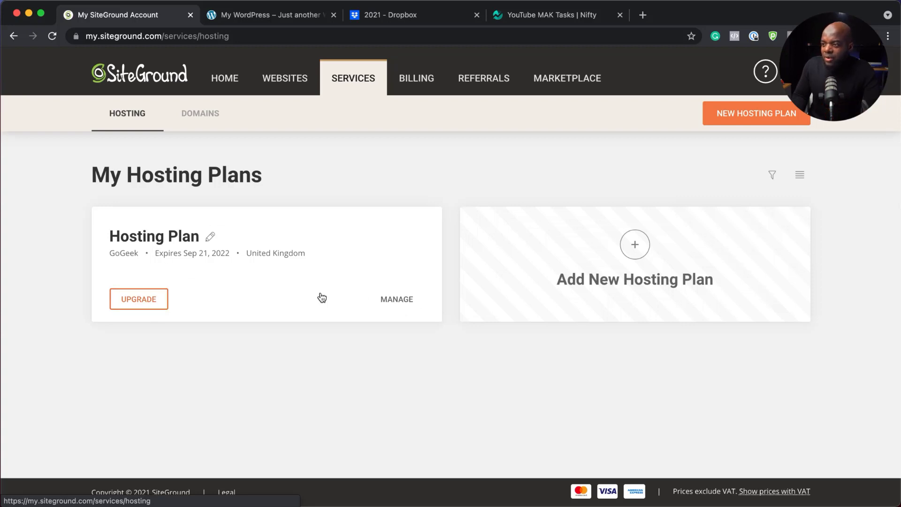
Step: Go through the GoGeek plan and website details to Billing's Payment History with the £134.25 charge
click(396, 299)
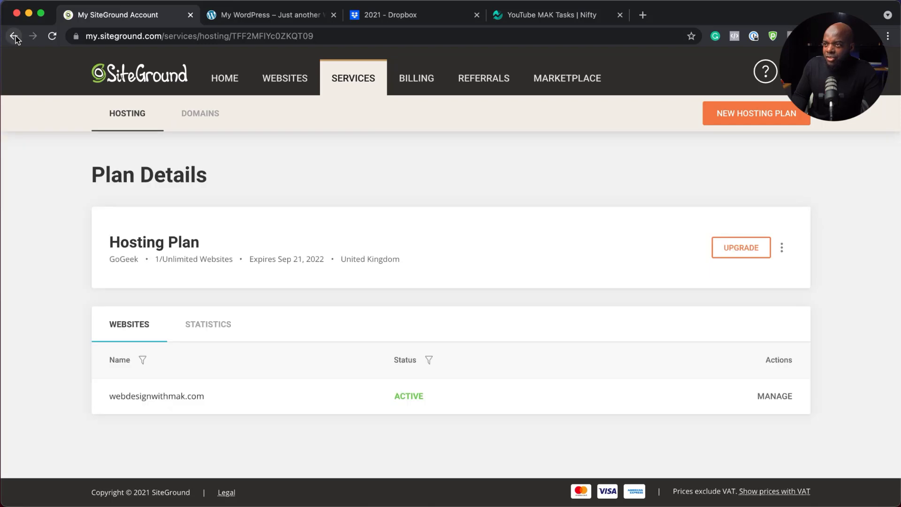
click(785, 396)
scroll(787, 398, down, 5)
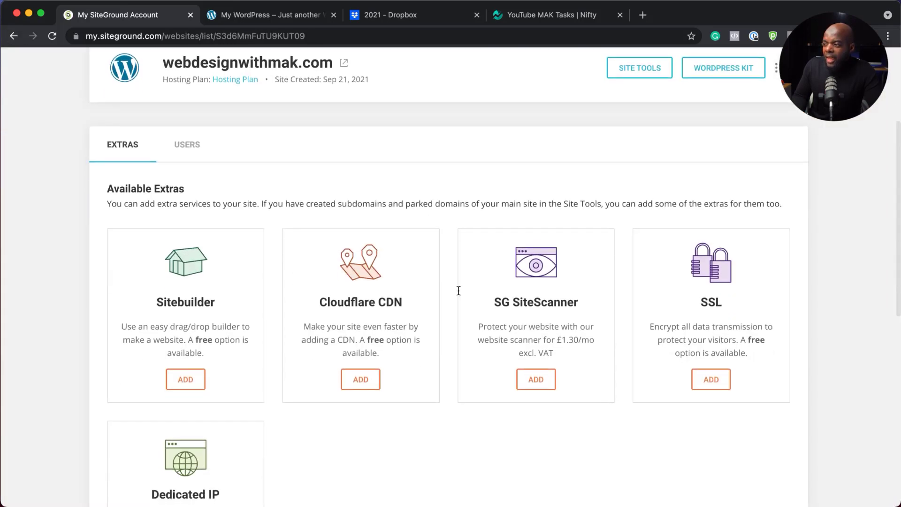
scroll(403, 392, up, 4)
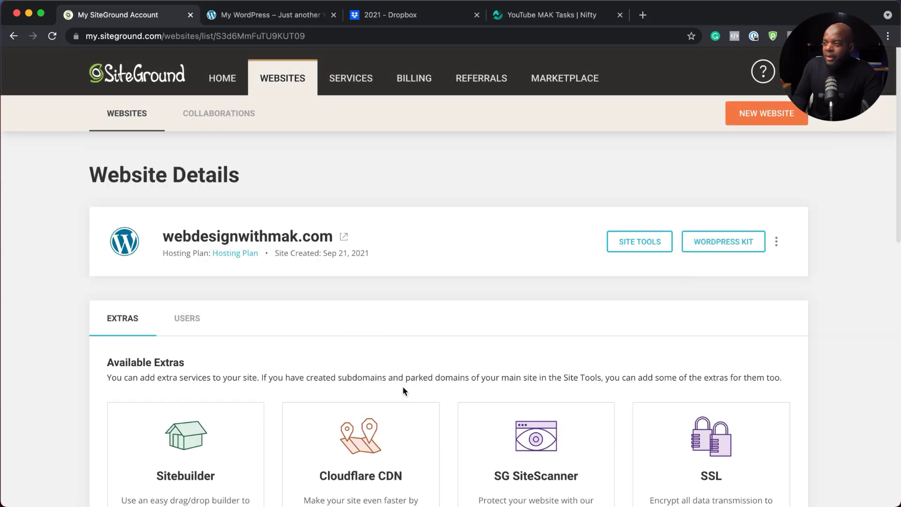
click(415, 86)
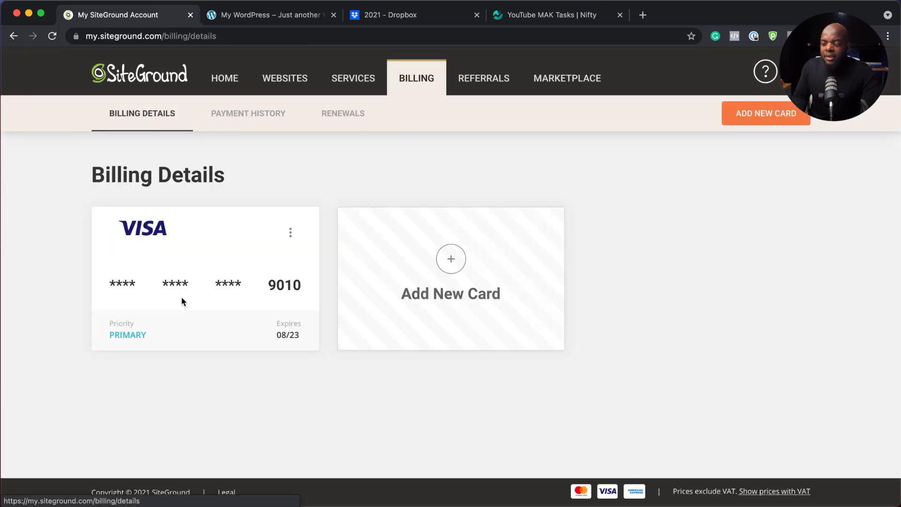
click(263, 115)
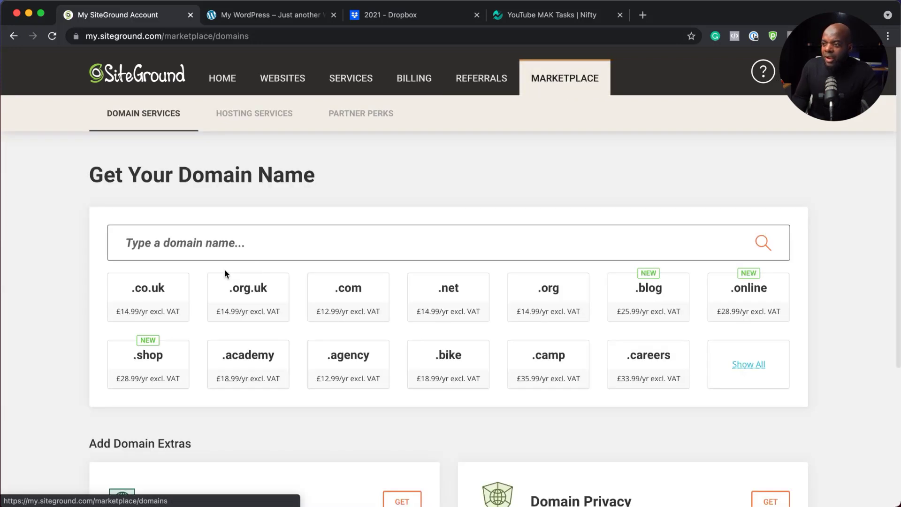
Step: Scroll to Domain Transfer from £9.95 and Domain Privacy at £0.75/mo
scroll(258, 413, down, 5)
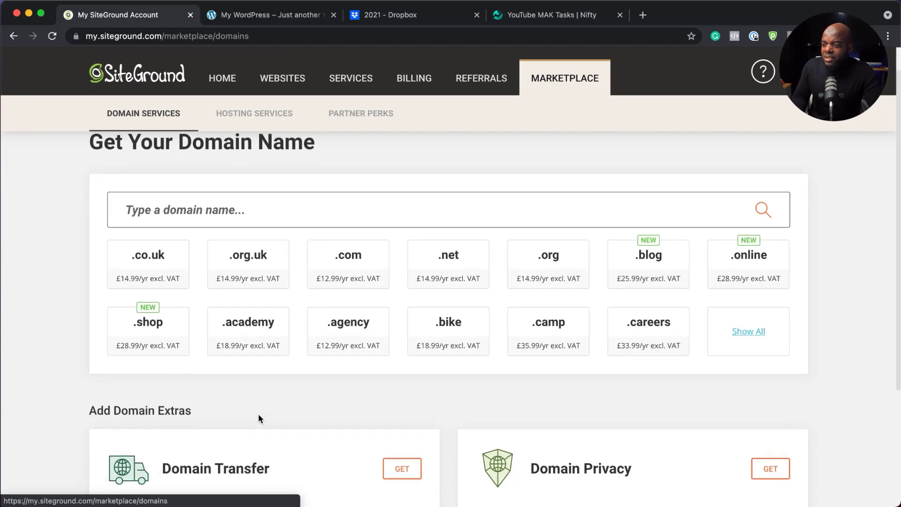
scroll(230, 383, down, 2)
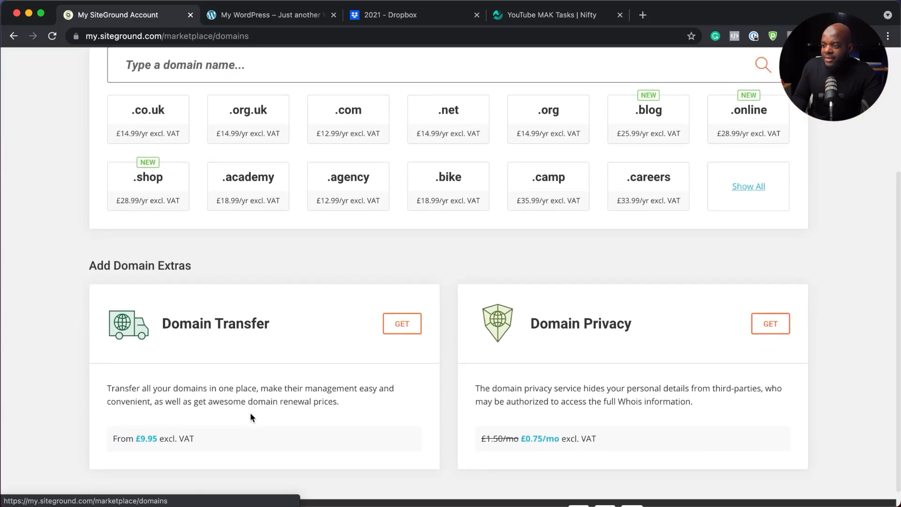